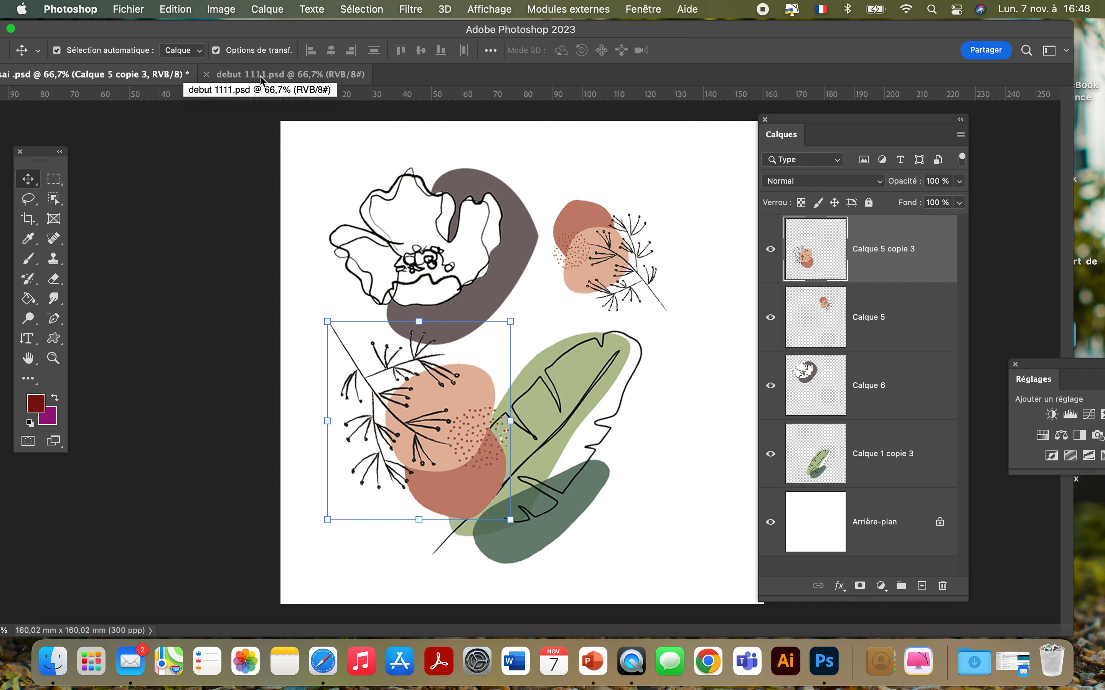
- Compare the artwork in essai .psd and debut 1111.psd, leaving debut 1111.psd in front
click(263, 76)
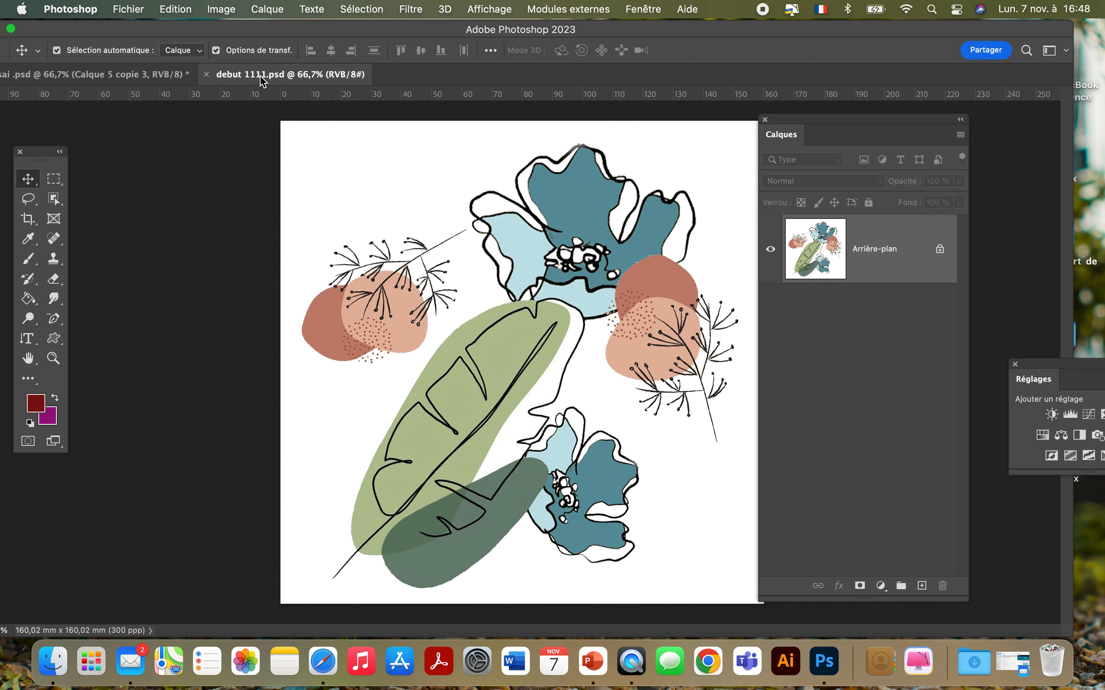
click(122, 75)
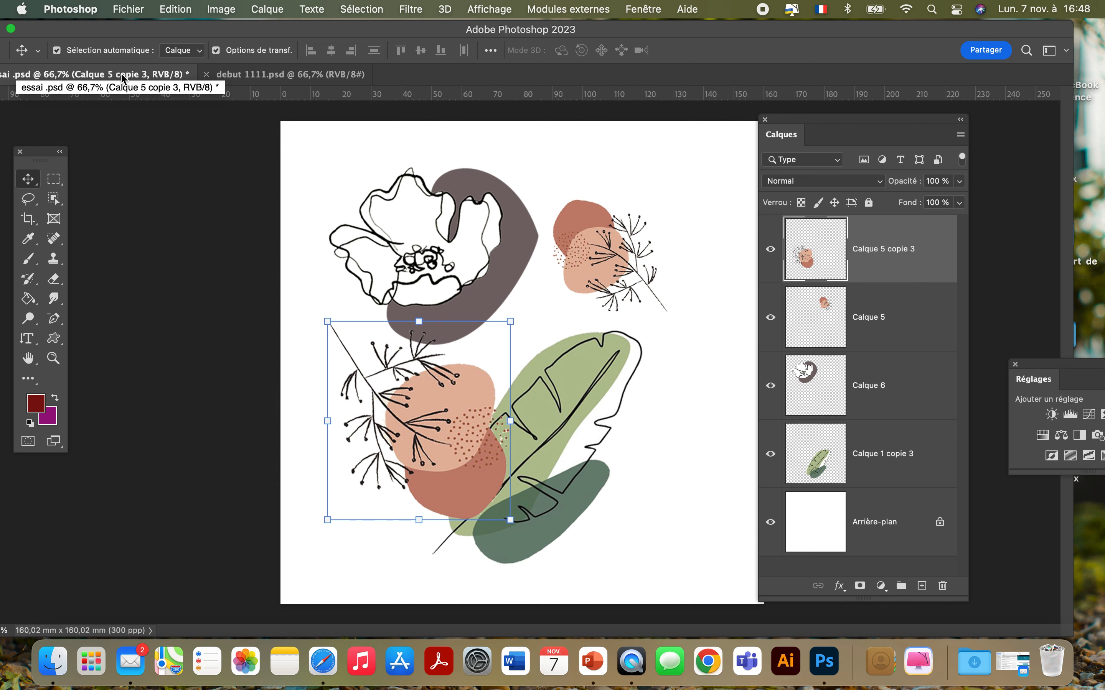
click(255, 75)
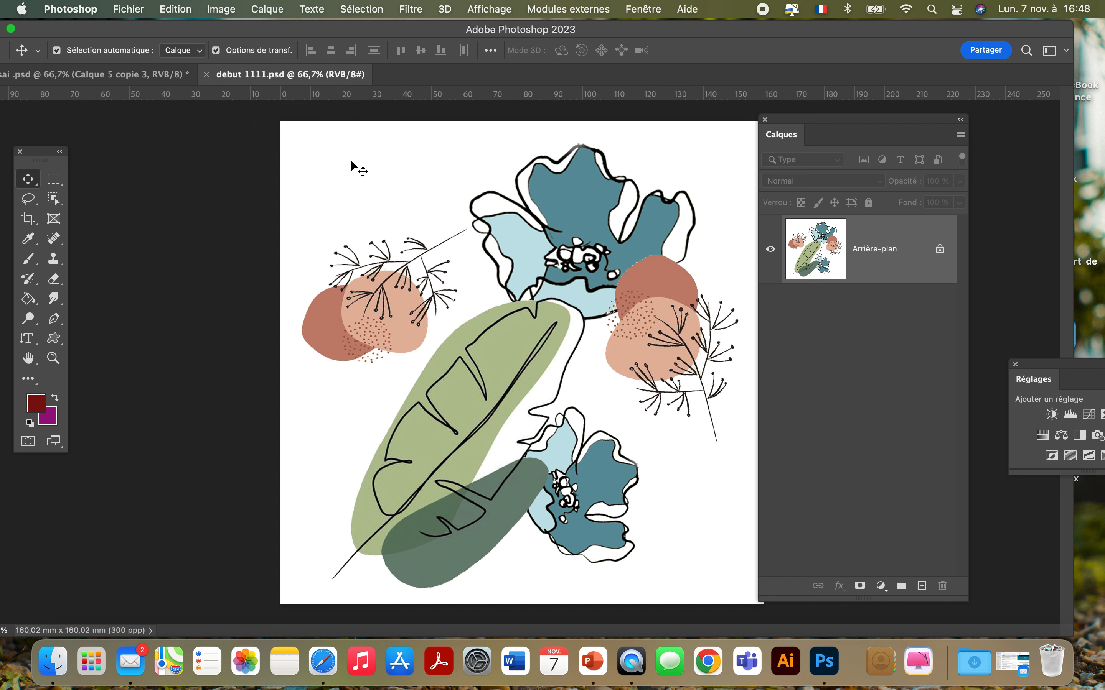
- Offset the debut 1111.psd artwork with the Translation filter, 2724 pixels horizontally and 296 vertically, using the Reboucler option
click(413, 10)
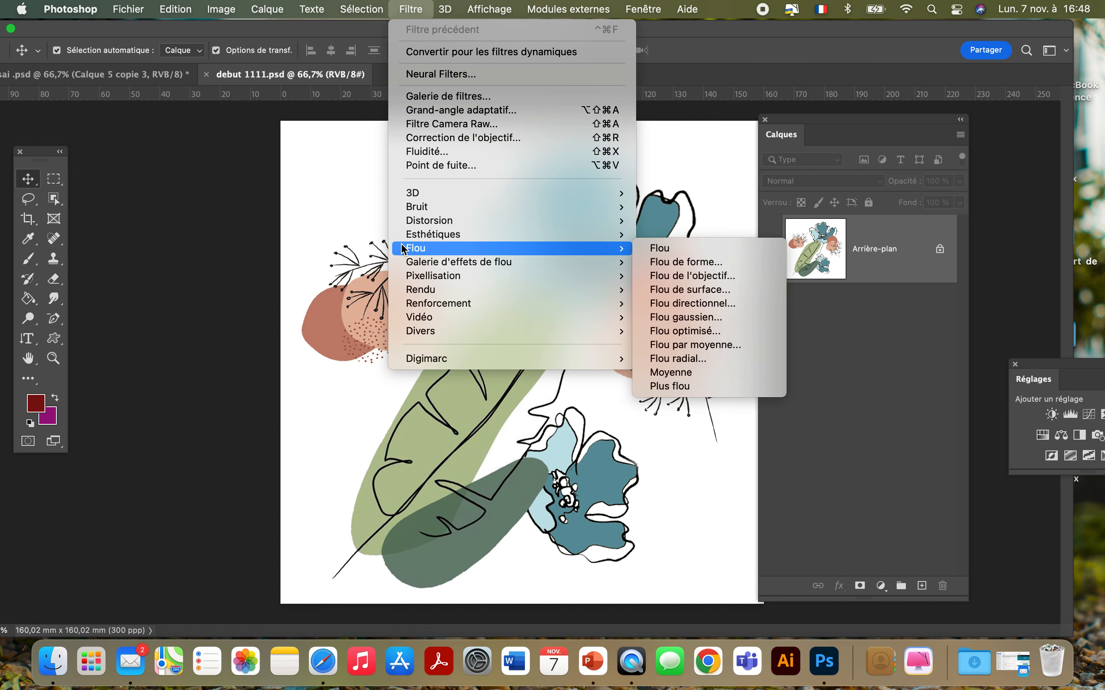
mouse_move(413, 332)
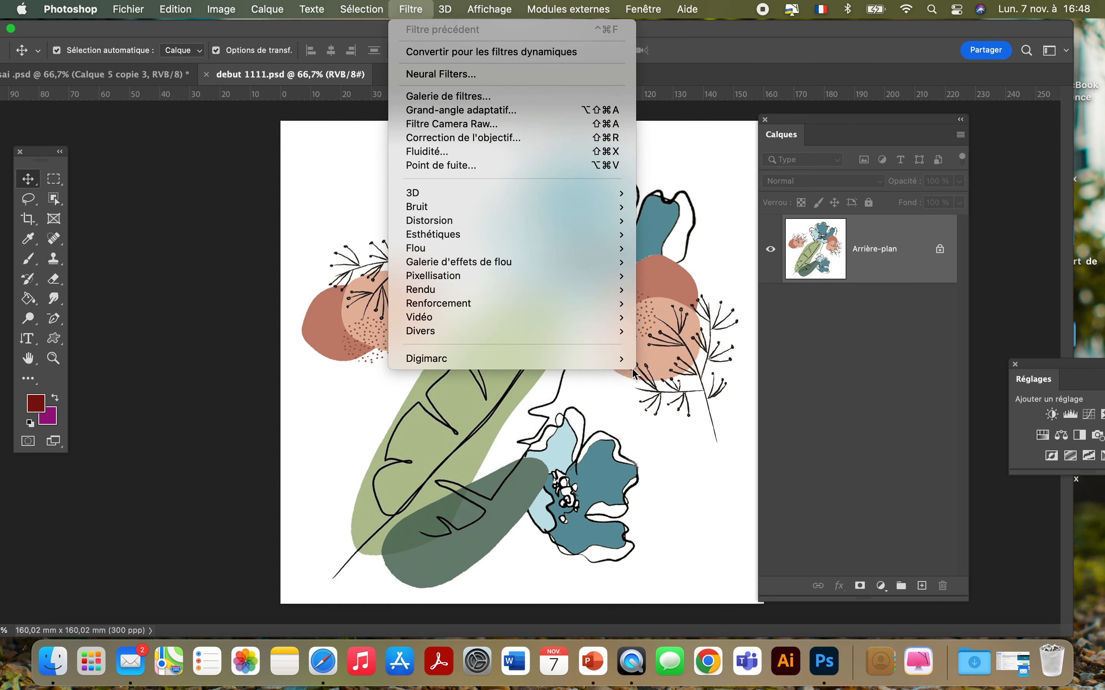
mouse_move(620, 331)
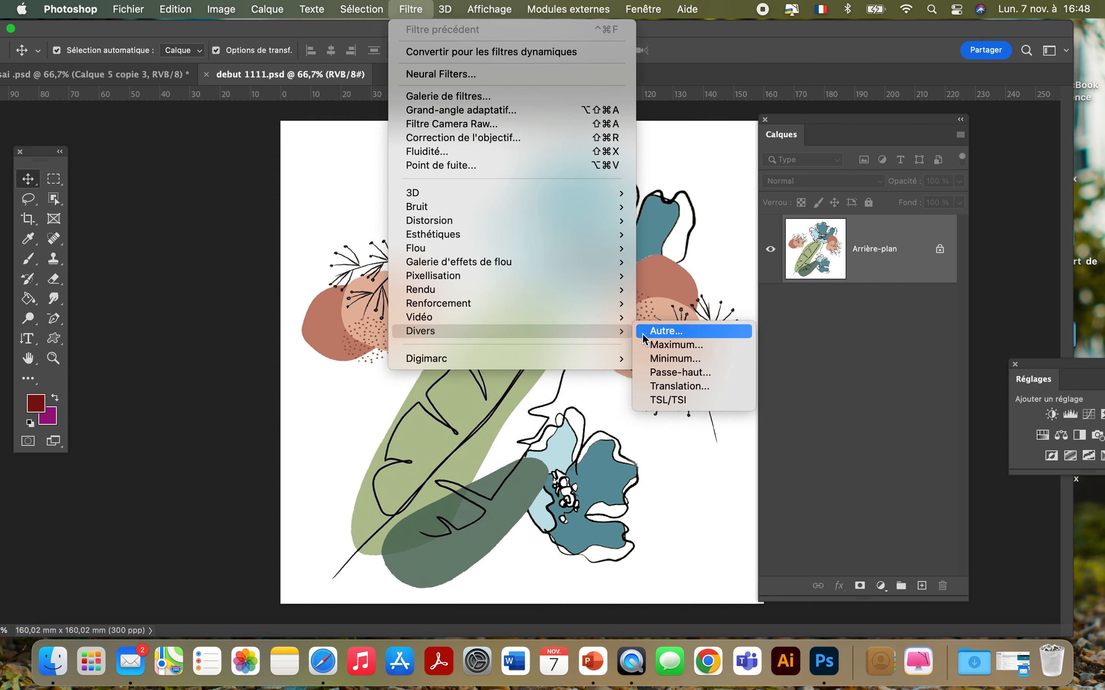
click(667, 387)
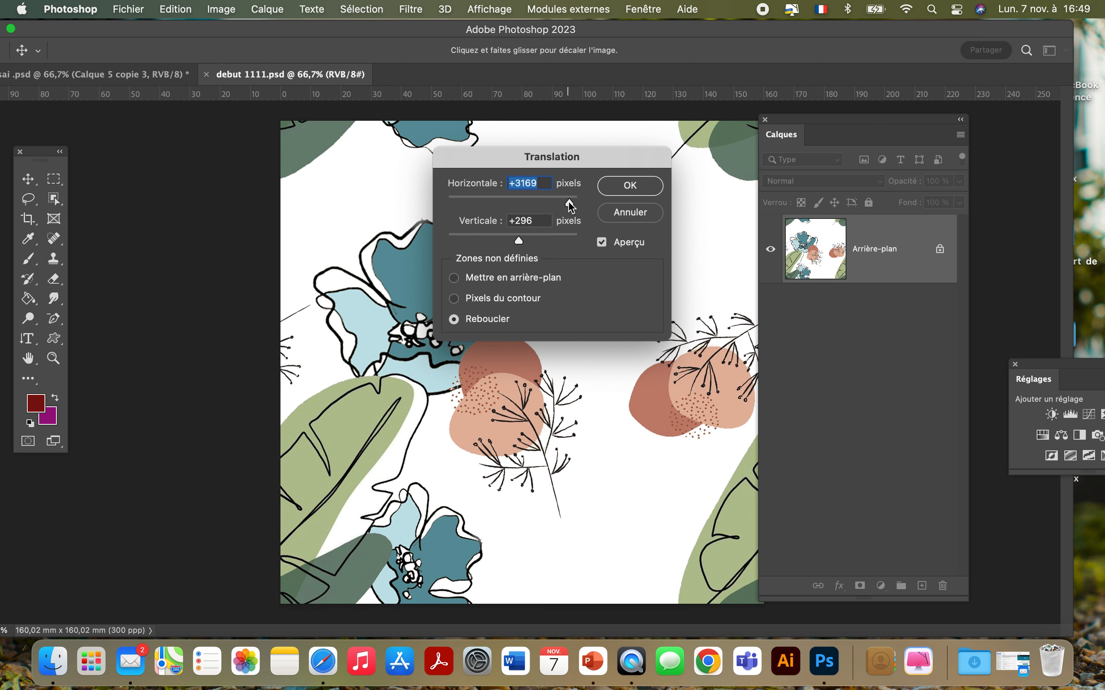
drag(571, 206, 447, 201)
drag(506, 163, 160, 134)
drag(103, 174, 219, 180)
drag(250, 124, 178, 111)
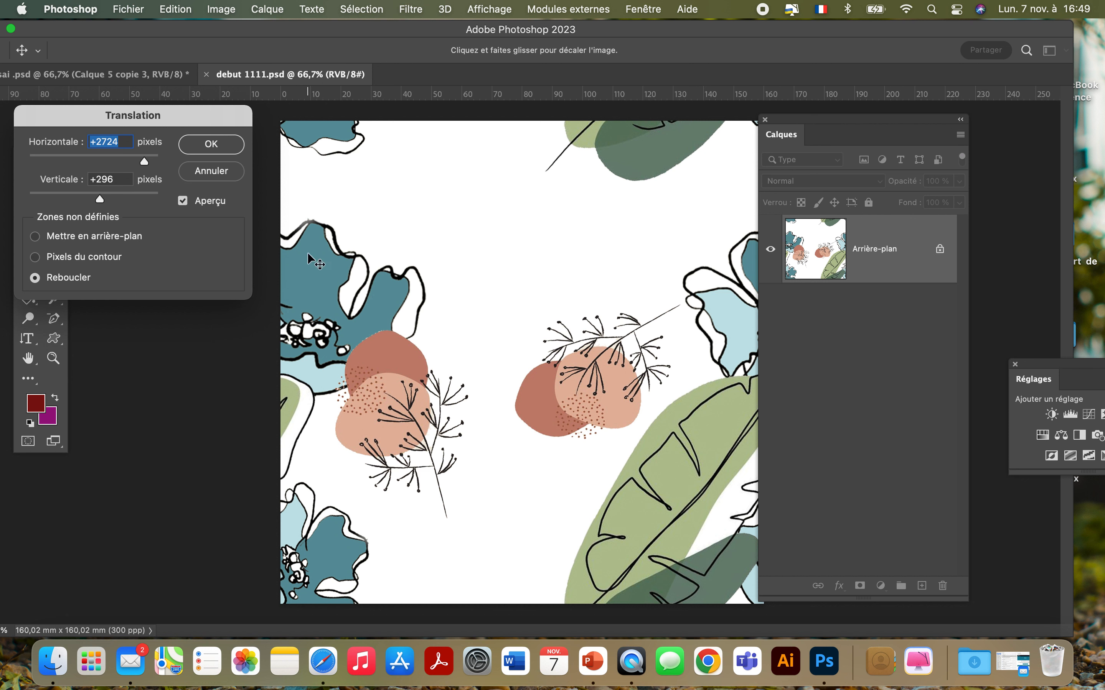
click(212, 146)
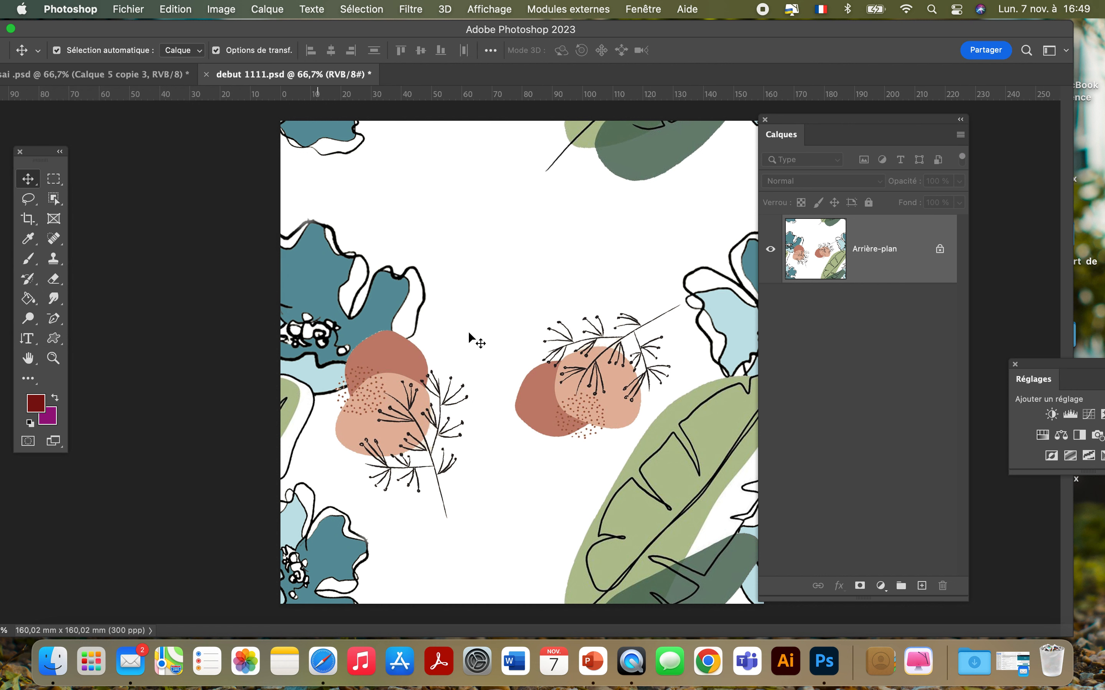
- Float essai .psd in its own window and arrange it beside the debut 1111.psd window so both artworks are accessible
click(127, 78)
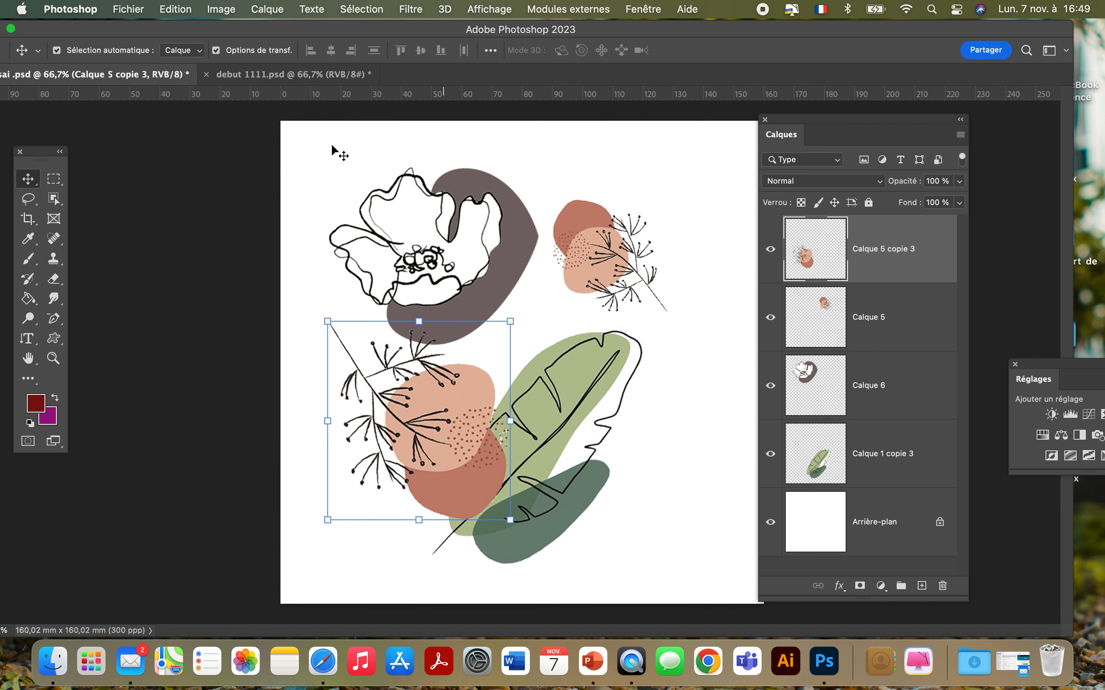
drag(131, 75, 708, 117)
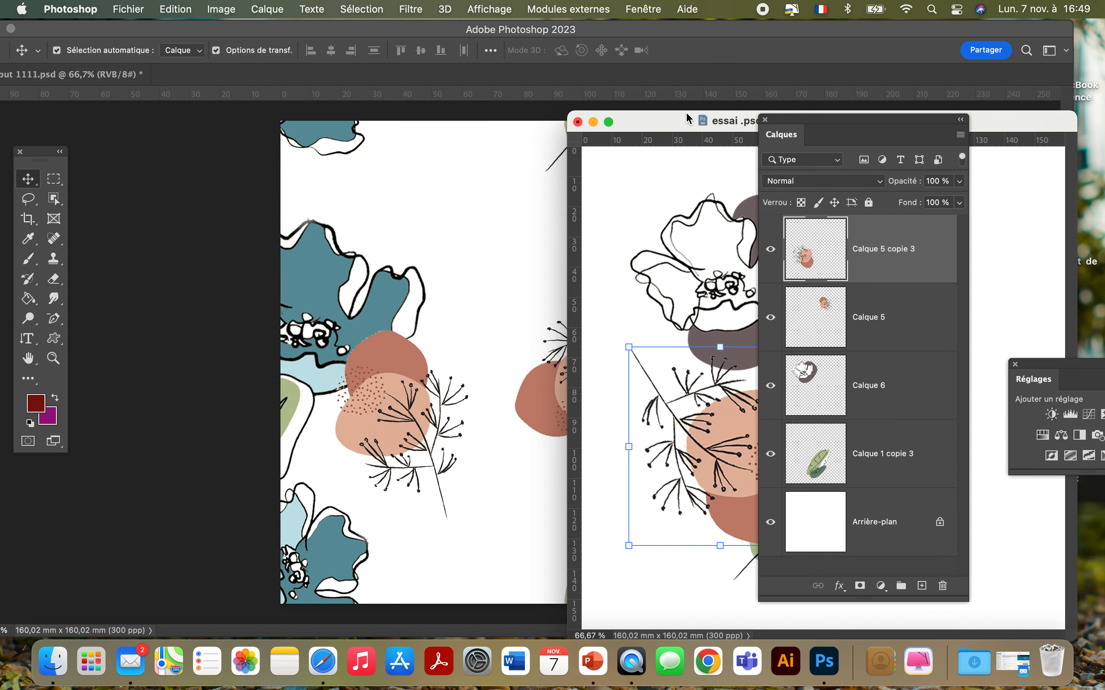
click(633, 28)
drag(526, 29, 555, 30)
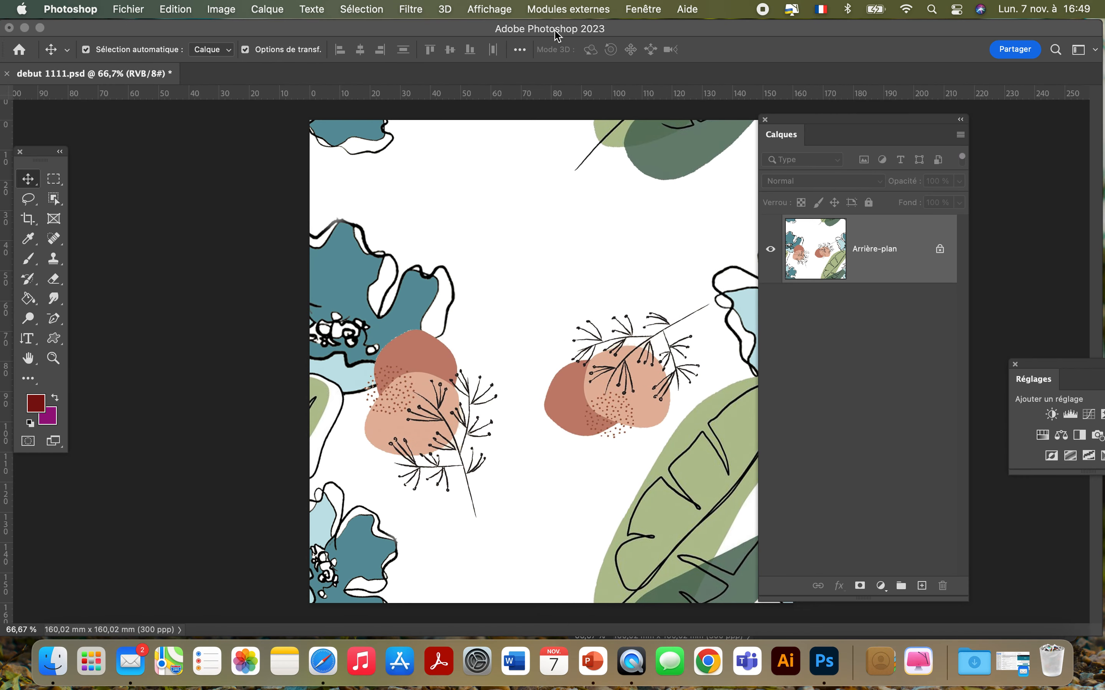
drag(748, 37, 641, 125)
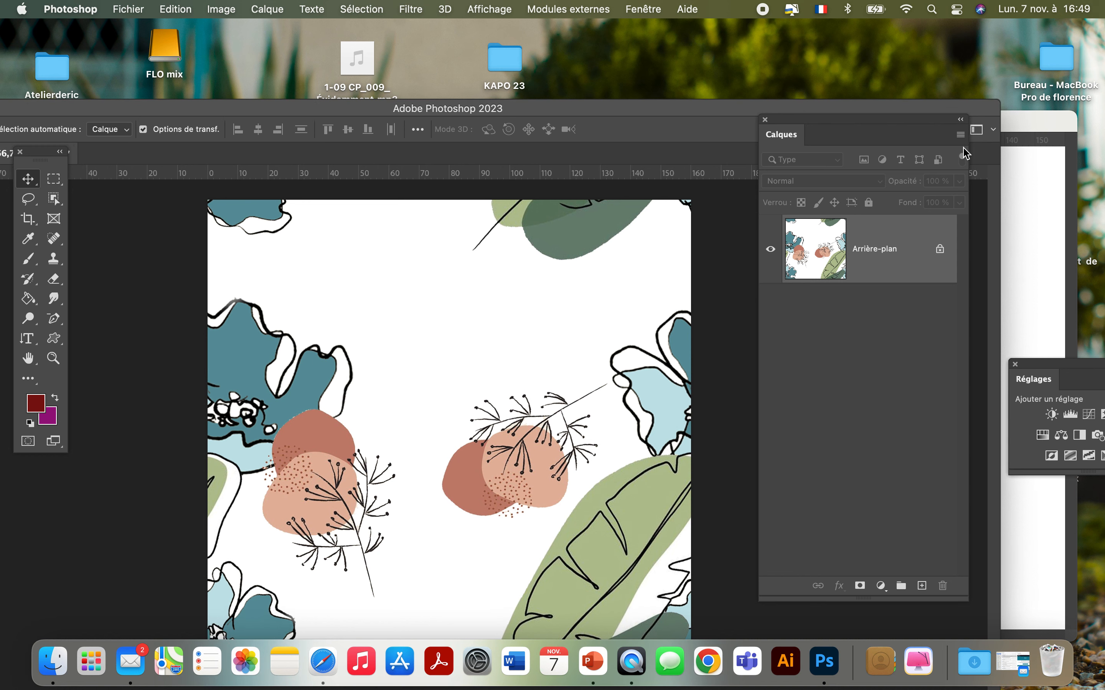
click(1024, 171)
drag(870, 130, 997, 168)
drag(693, 125, 720, 89)
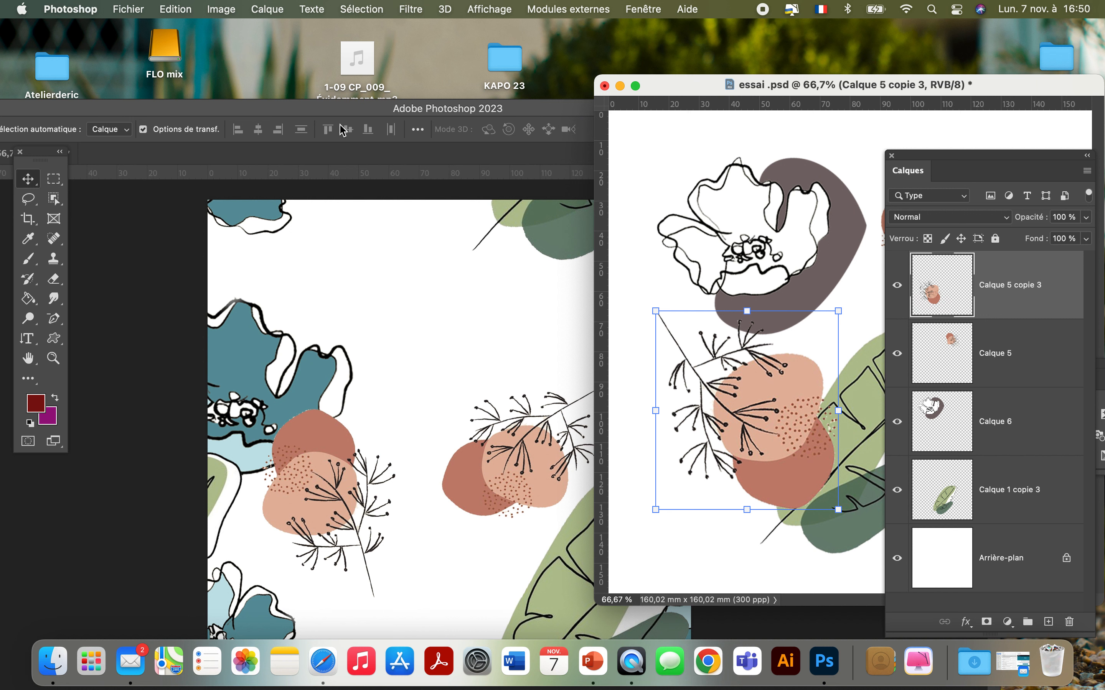
- Copy the white flower with the purple-brown shape from essai .psd into debut 1111.psd, in the empty upper area
click(752, 261)
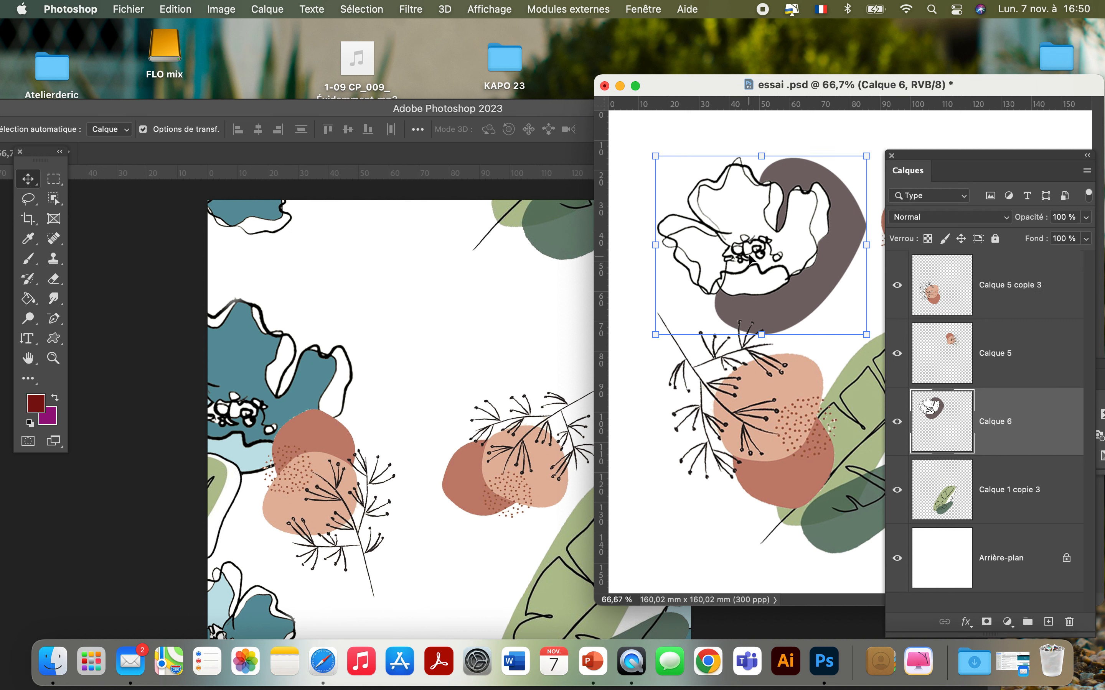
drag(752, 254, 456, 295)
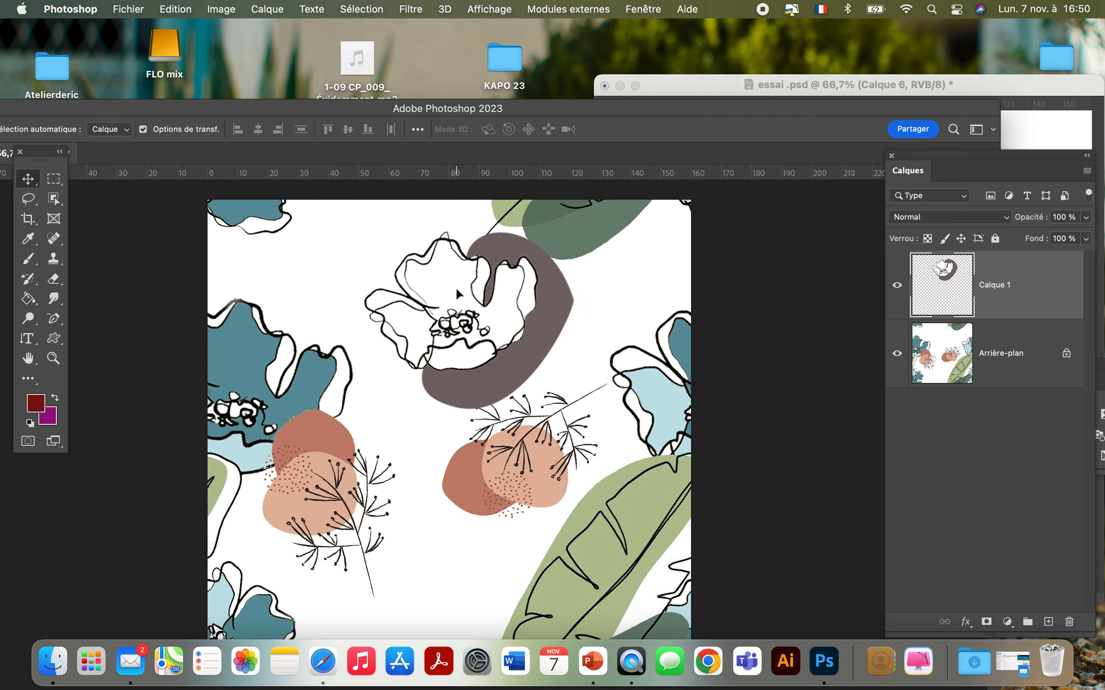
drag(401, 116, 388, 37)
drag(490, 267, 438, 257)
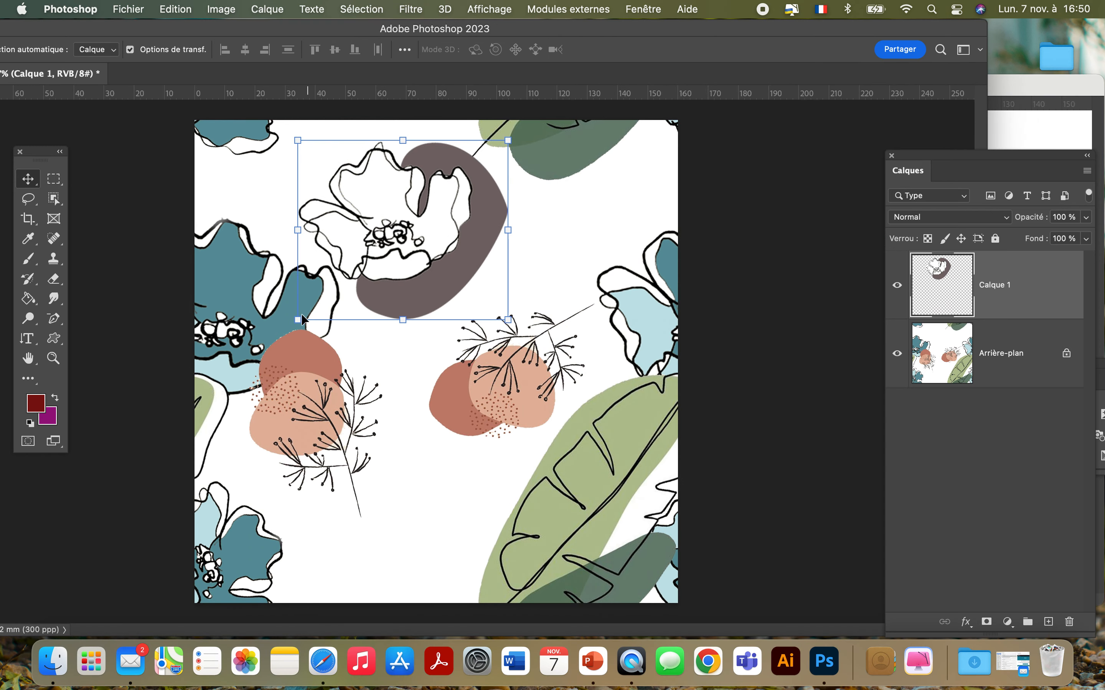
- Scale the added flower to about 69.5 % and place it in the gap above the central coral sprig
drag(300, 321, 358, 268)
drag(446, 241, 448, 298)
mouse_move(511, 194)
mouse_down()
mouse_move(543, 222)
mouse_move(497, 185)
mouse_move(510, 196)
mouse_up()
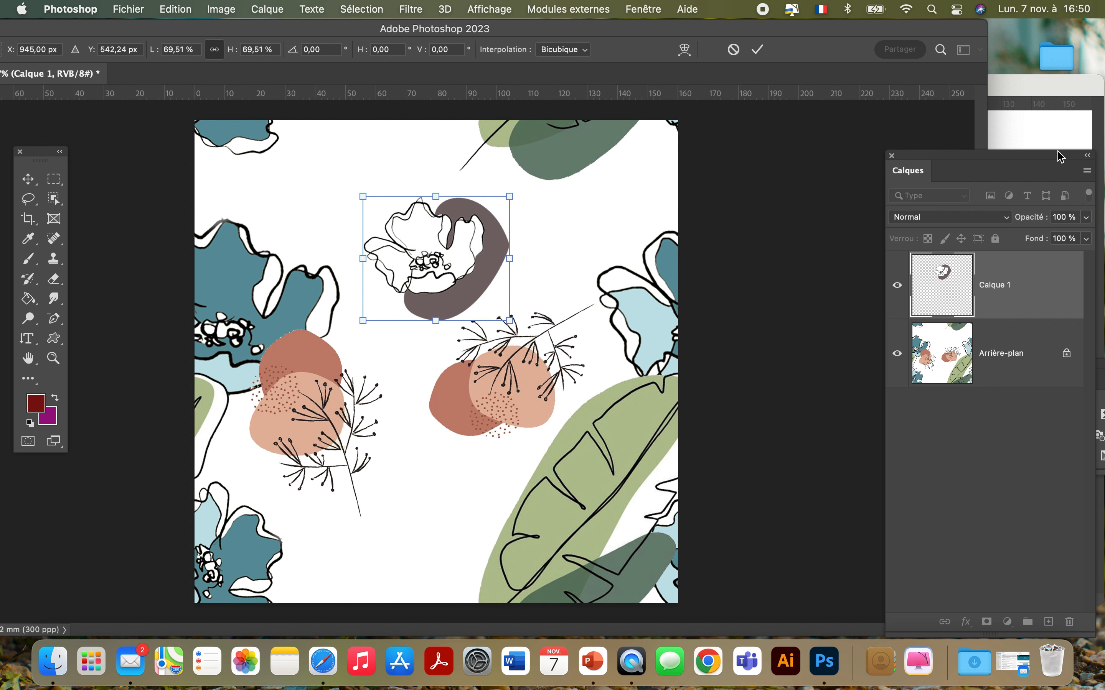
click(1057, 138)
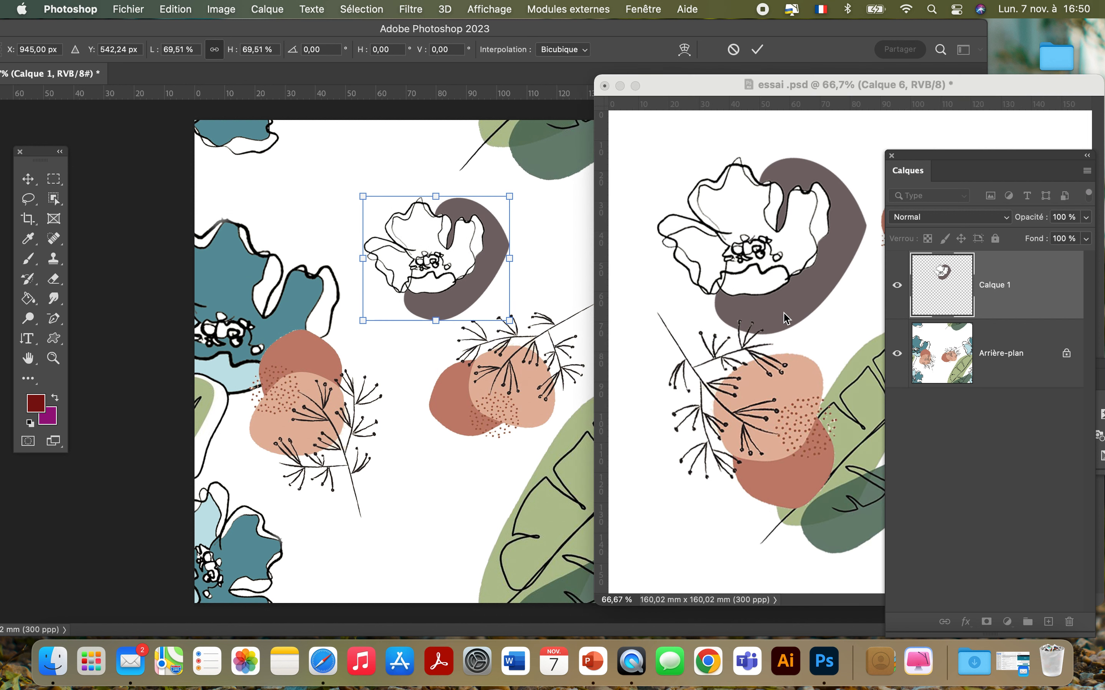
click(547, 235)
click(547, 247)
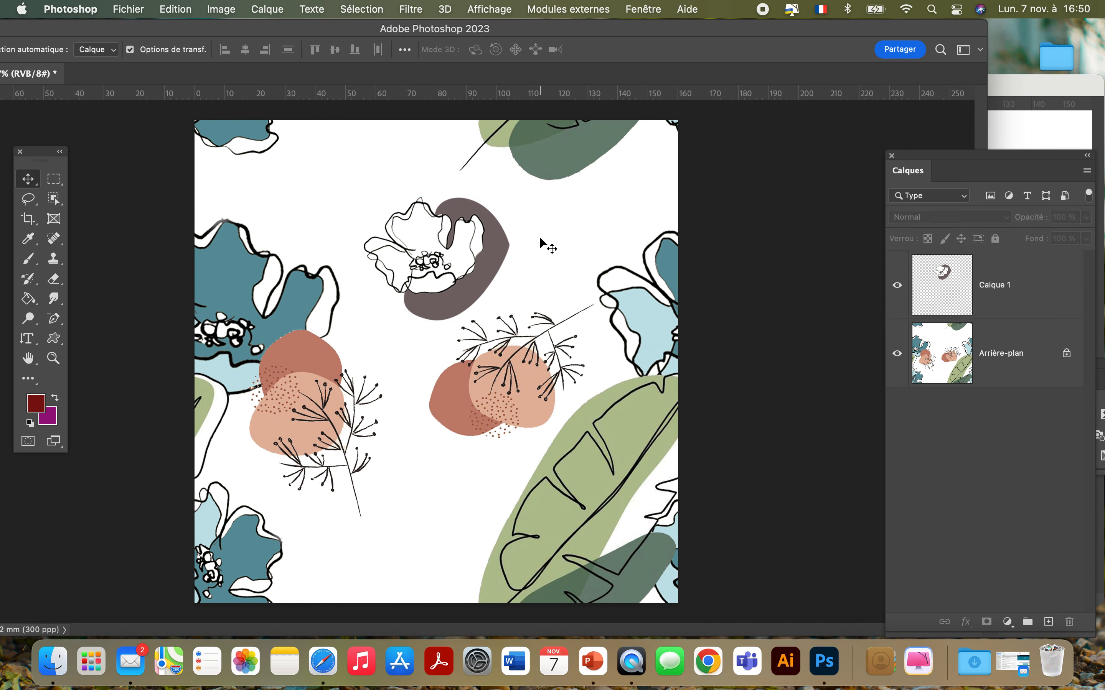
- Duplicate the white flower into the empty area near the pattern's lower edge, beside the large green leaf
click(1025, 135)
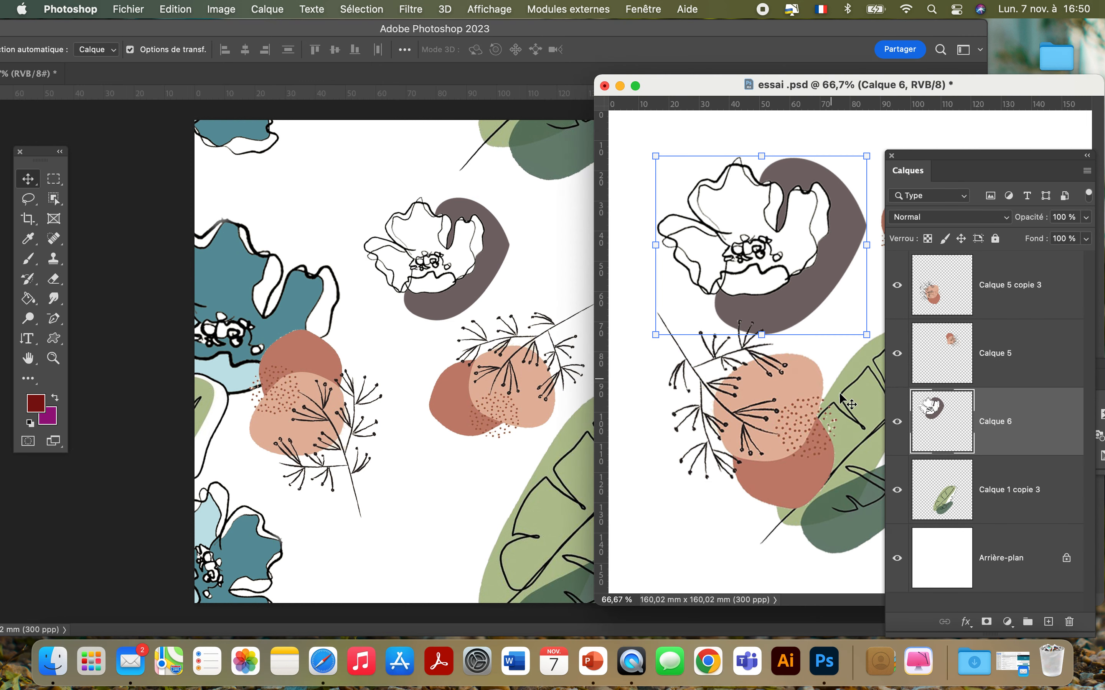
drag(933, 157, 1023, 166)
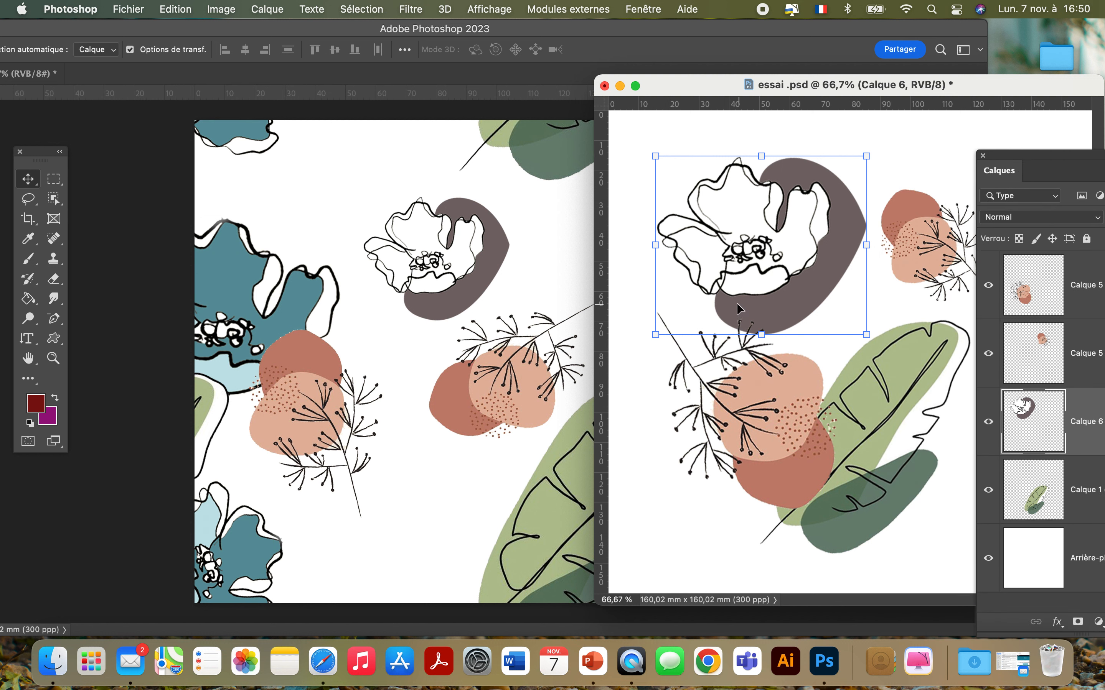
click(423, 243)
drag(446, 250, 420, 523)
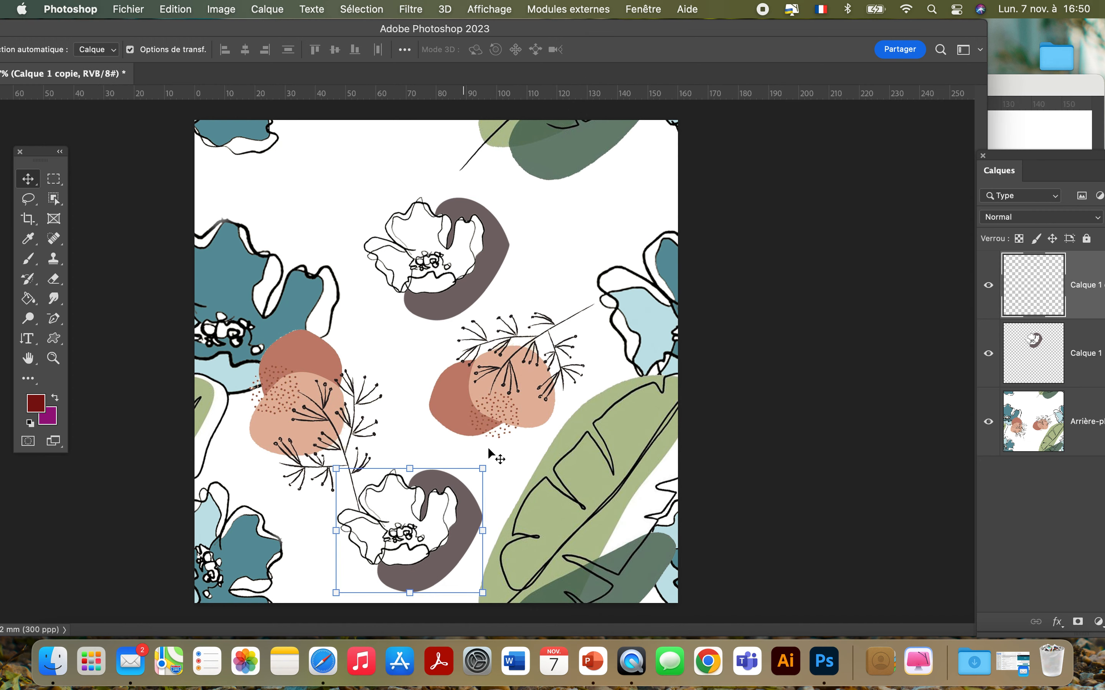
- Rotate the lower flower copy by about 55° and scale it to about 66 %, keeping it in the lower gap
drag(495, 461, 507, 547)
drag(424, 501, 442, 480)
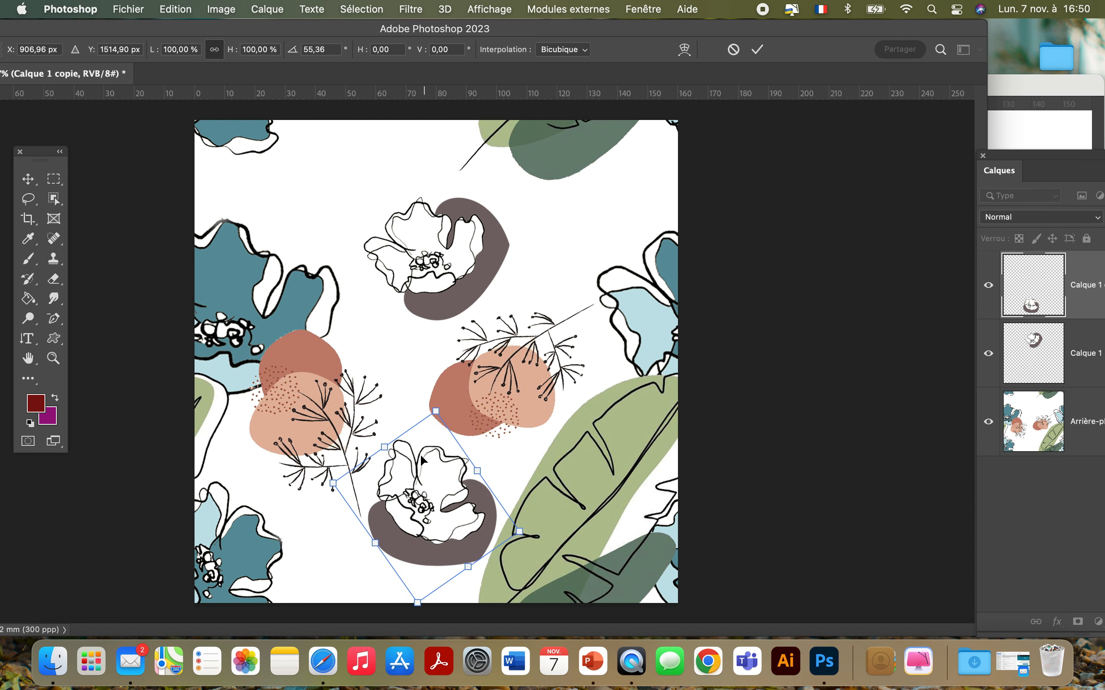
drag(437, 415, 428, 475)
drag(440, 527, 578, 235)
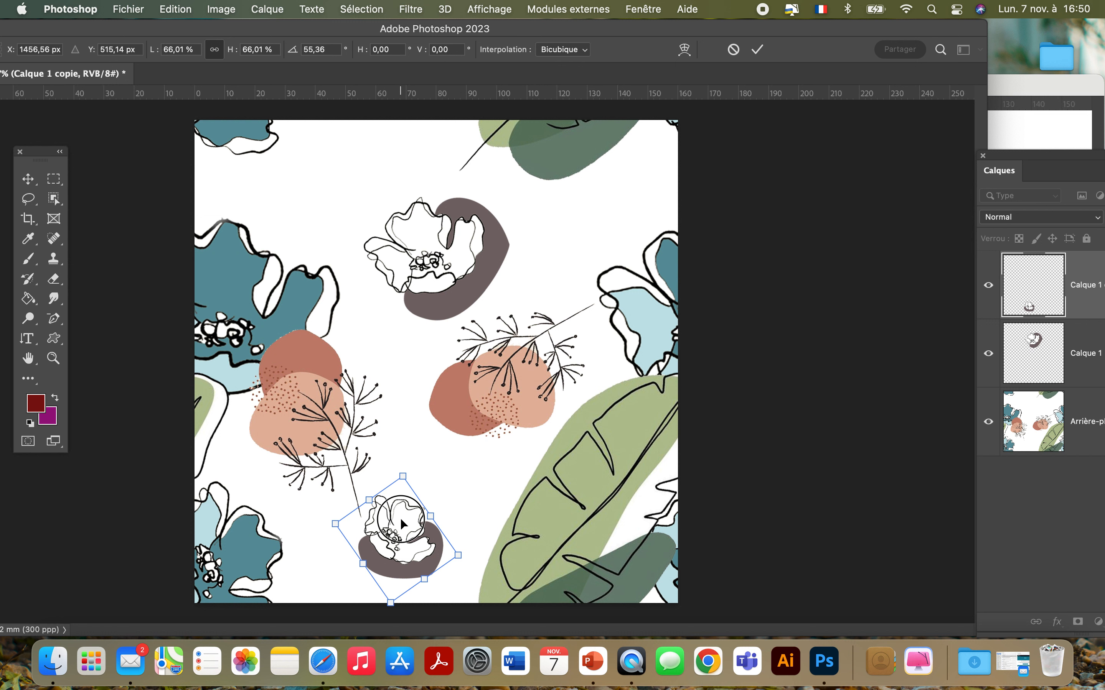
key(Return)
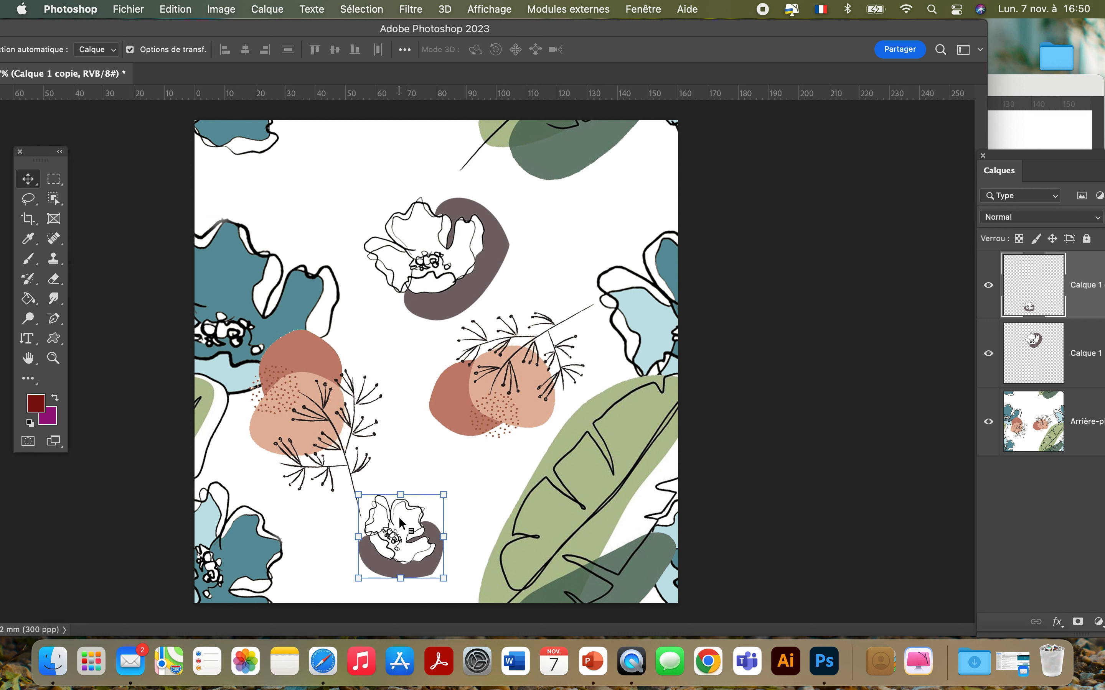
- Duplicate the small flower into the upper left gap of the pattern and shift the larger flower slightly right to balance both
right_click(399, 519)
drag(415, 541, 315, 177)
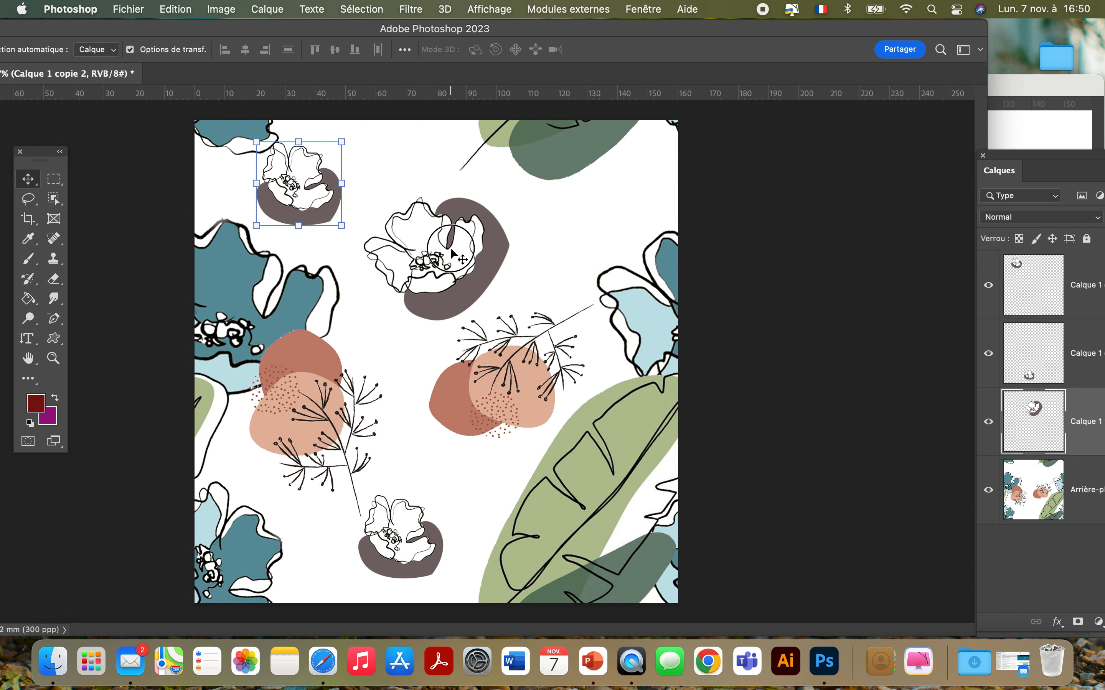
drag(393, 242, 445, 242)
drag(326, 191, 366, 204)
drag(487, 271, 445, 261)
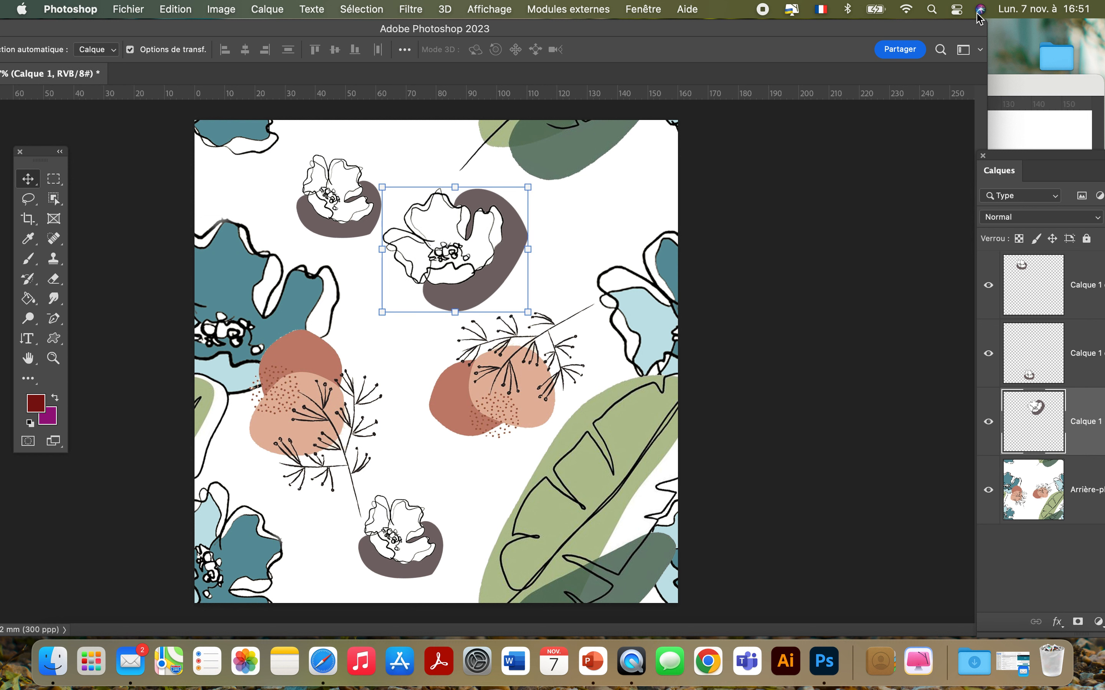
- Flatten all the layers of the pattern into the background
drag(1029, 165, 802, 132)
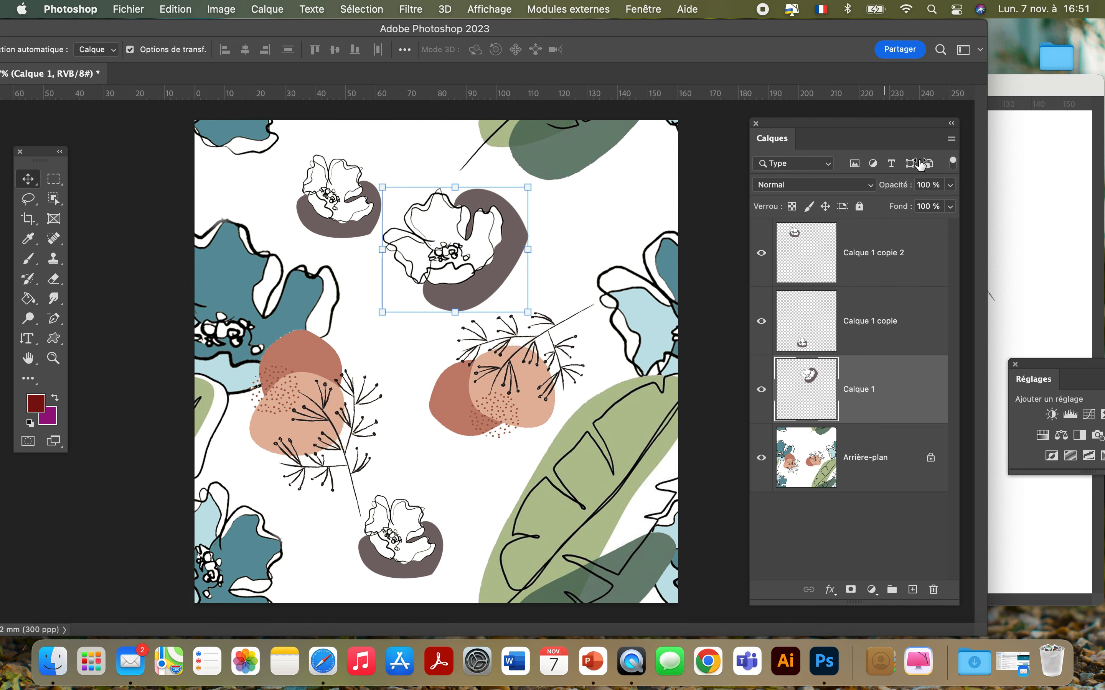
click(953, 140)
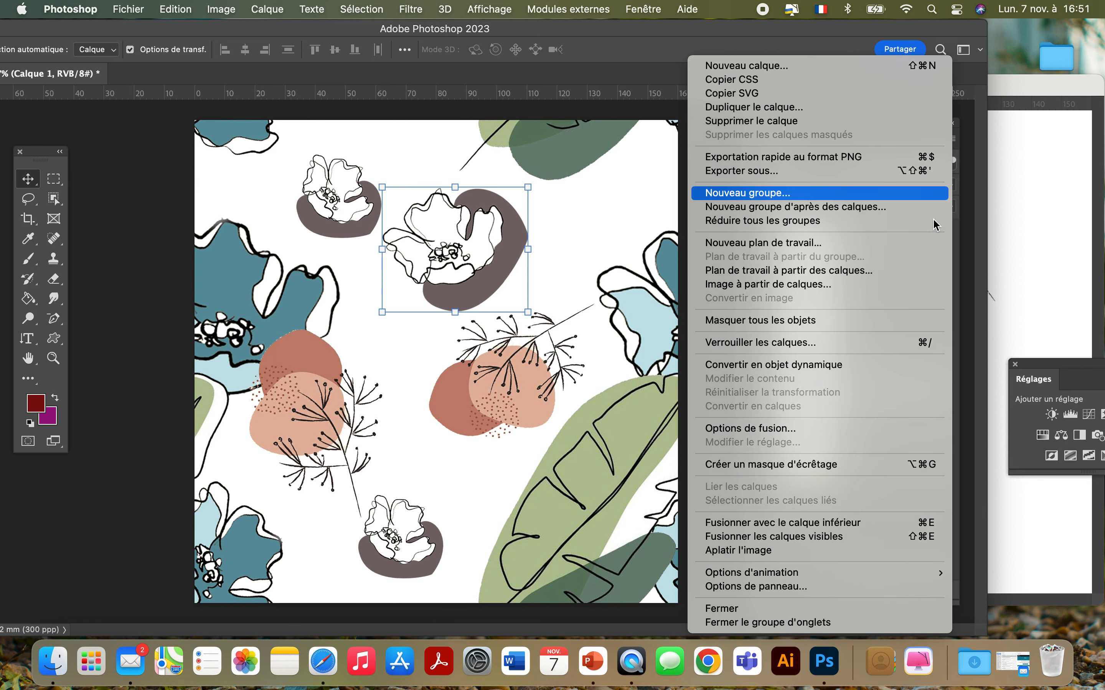
click(806, 553)
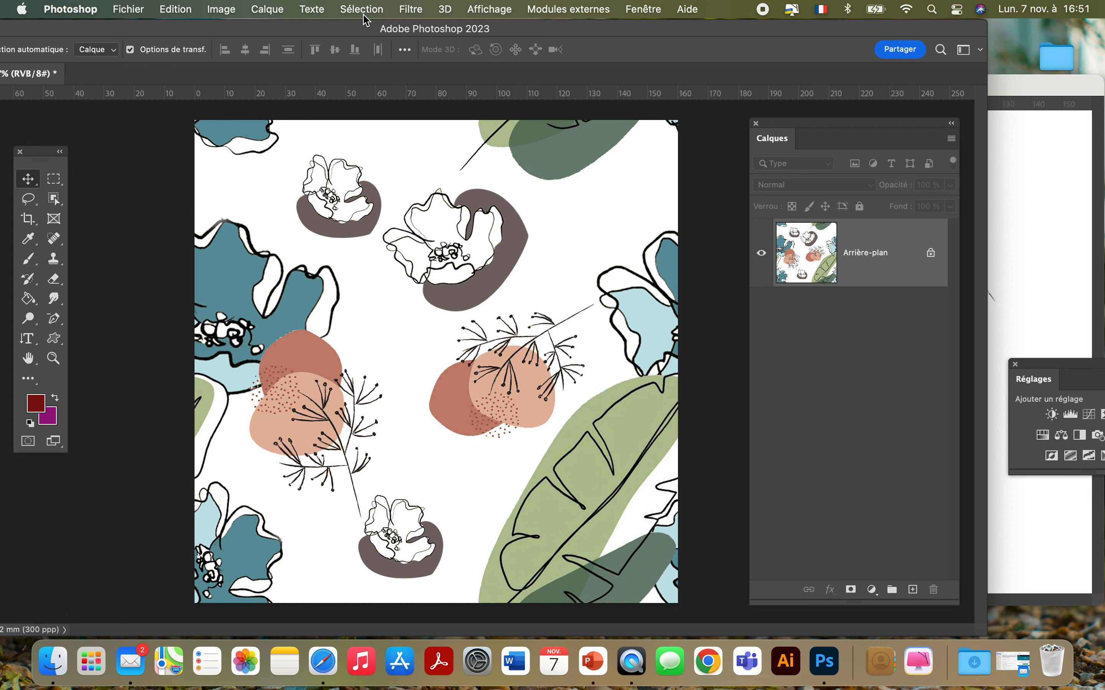
- Offset the flattened artwork with the Translation filter, using horizontal +2724 pixels, vertical -3502 pixels and wrapped edges (Reboucler)
click(411, 10)
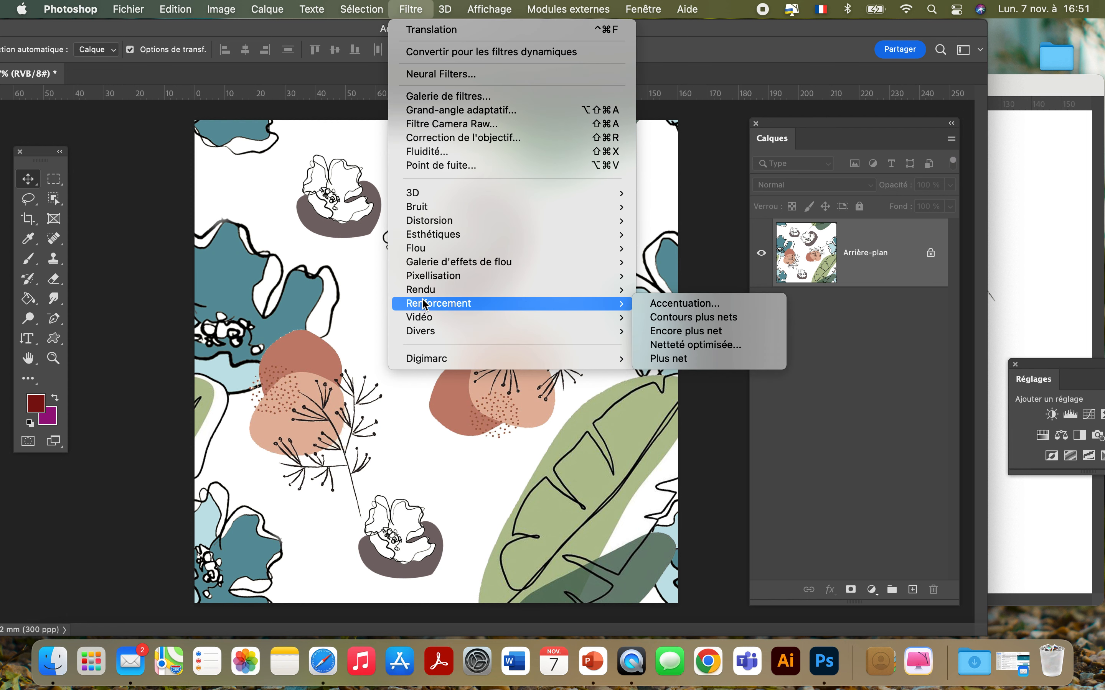
mouse_move(428, 269)
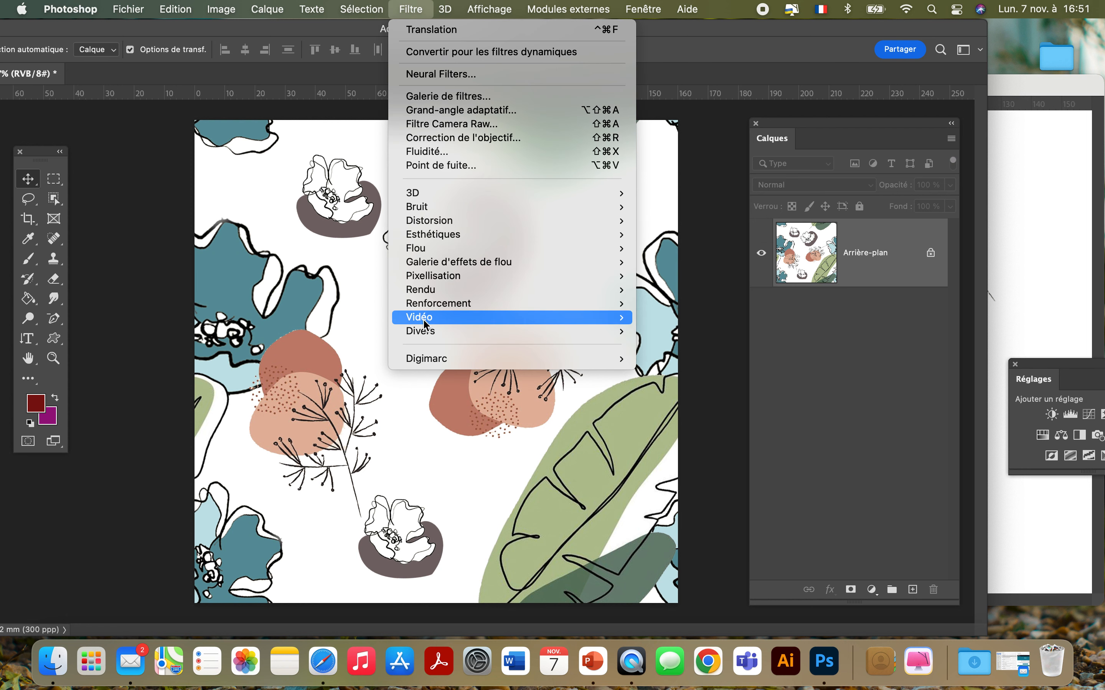
mouse_move(424, 334)
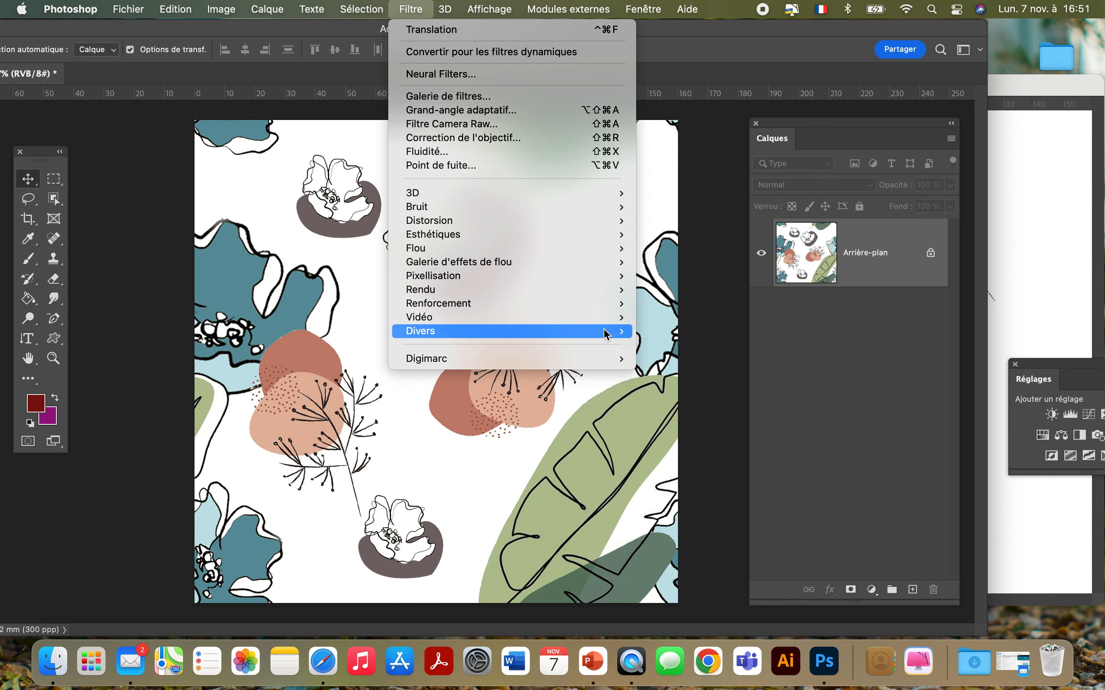
click(682, 386)
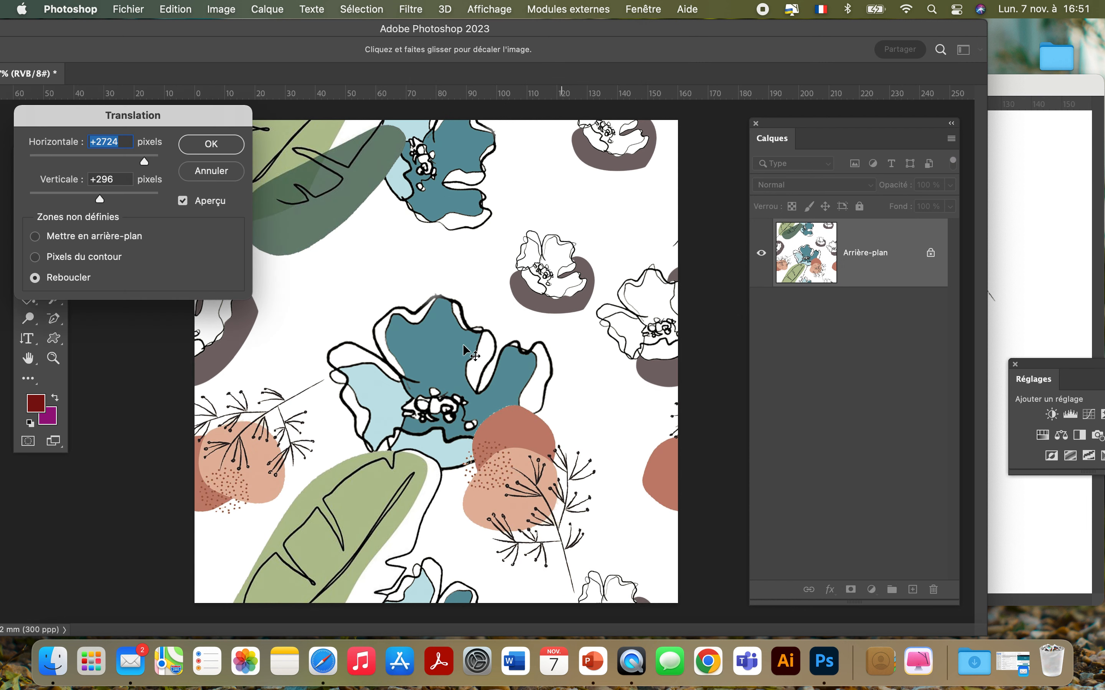
drag(102, 201, 33, 200)
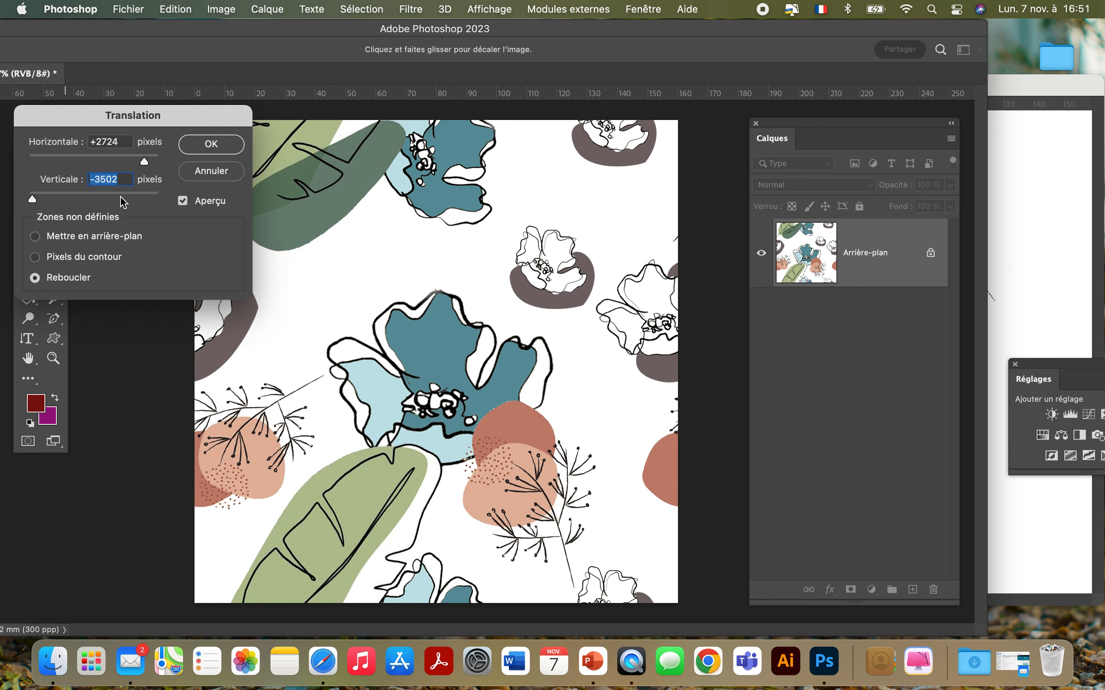
drag(198, 118, 987, 322)
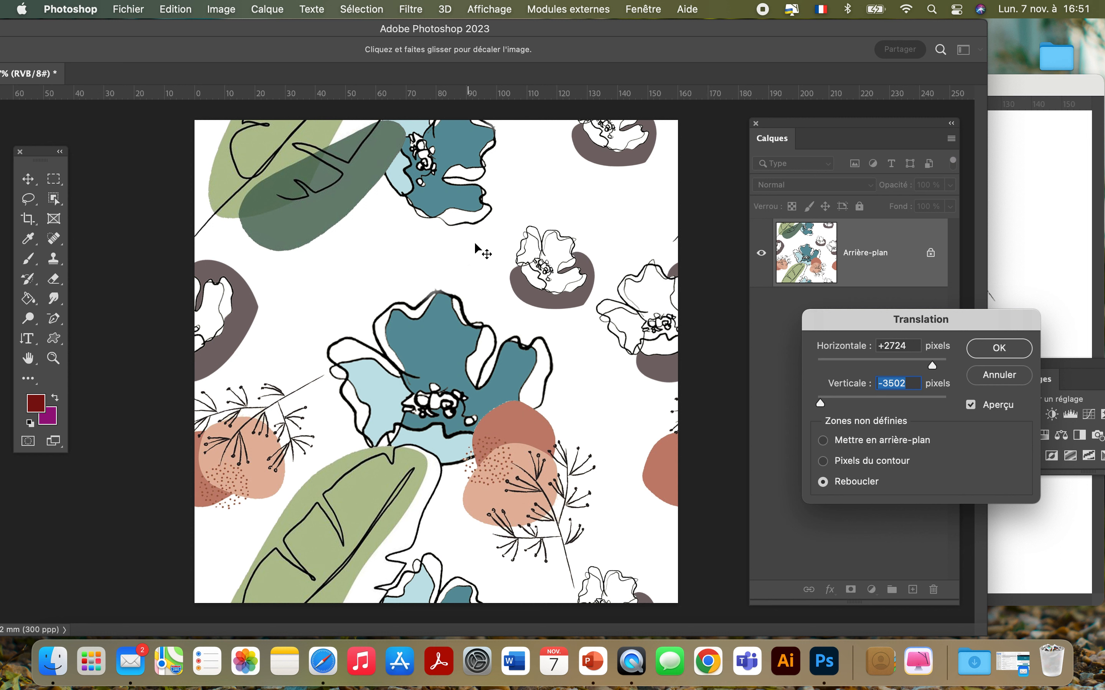
click(999, 350)
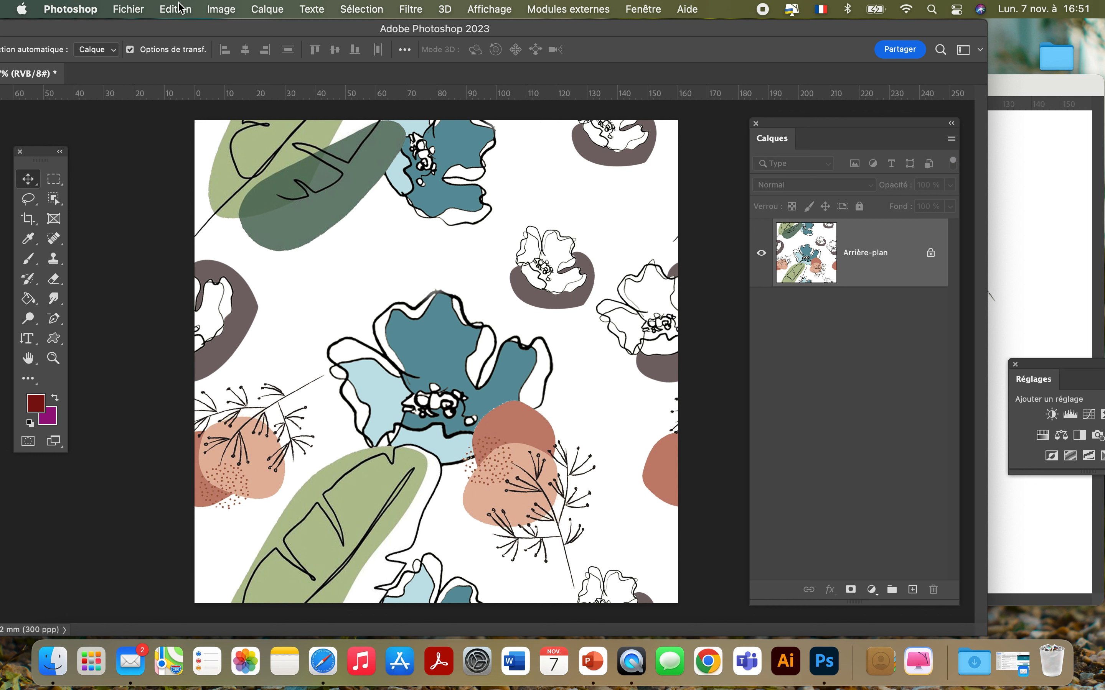
- Define the whole offset artwork as a pattern preset named "essai 2"
double_click(166, 31)
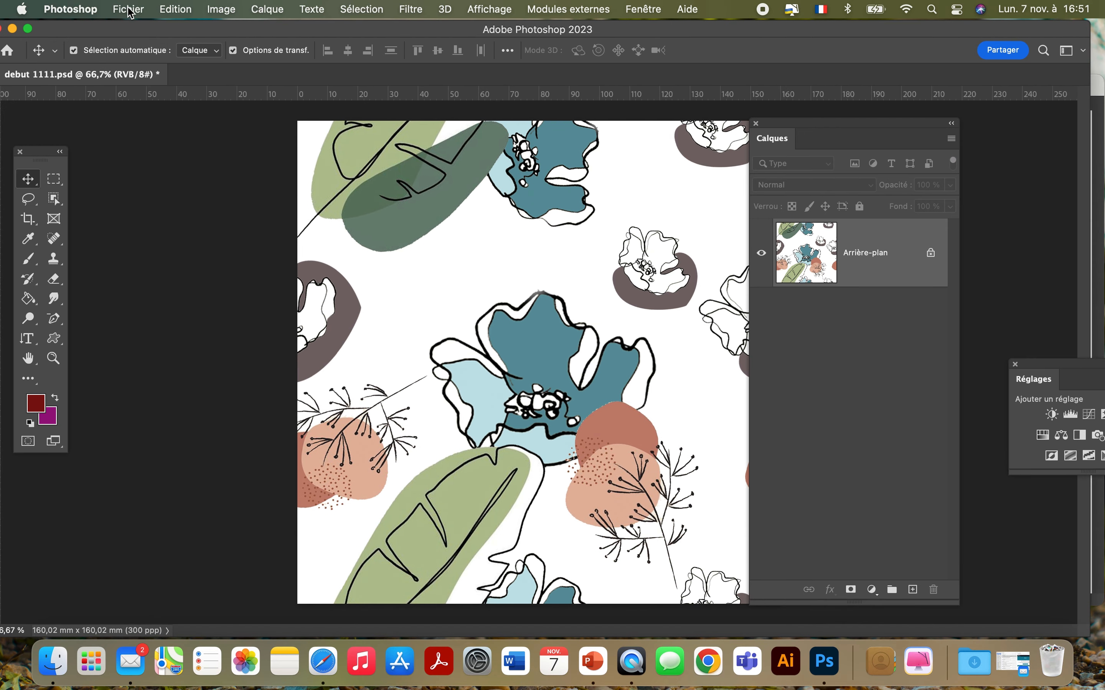
click(175, 9)
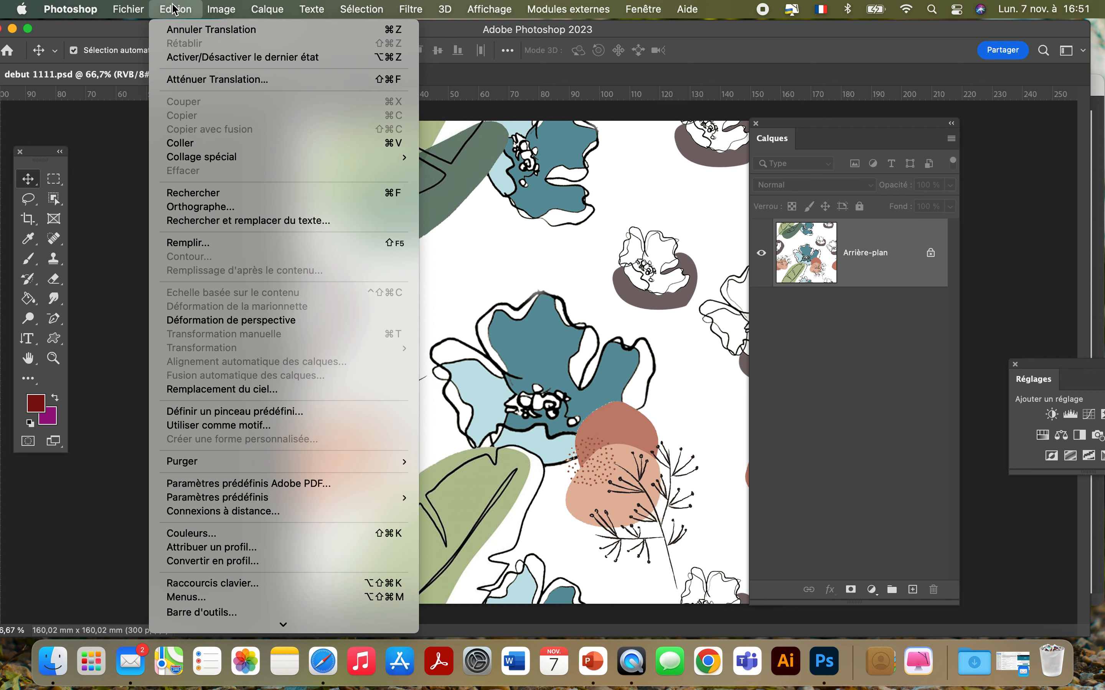
click(208, 426)
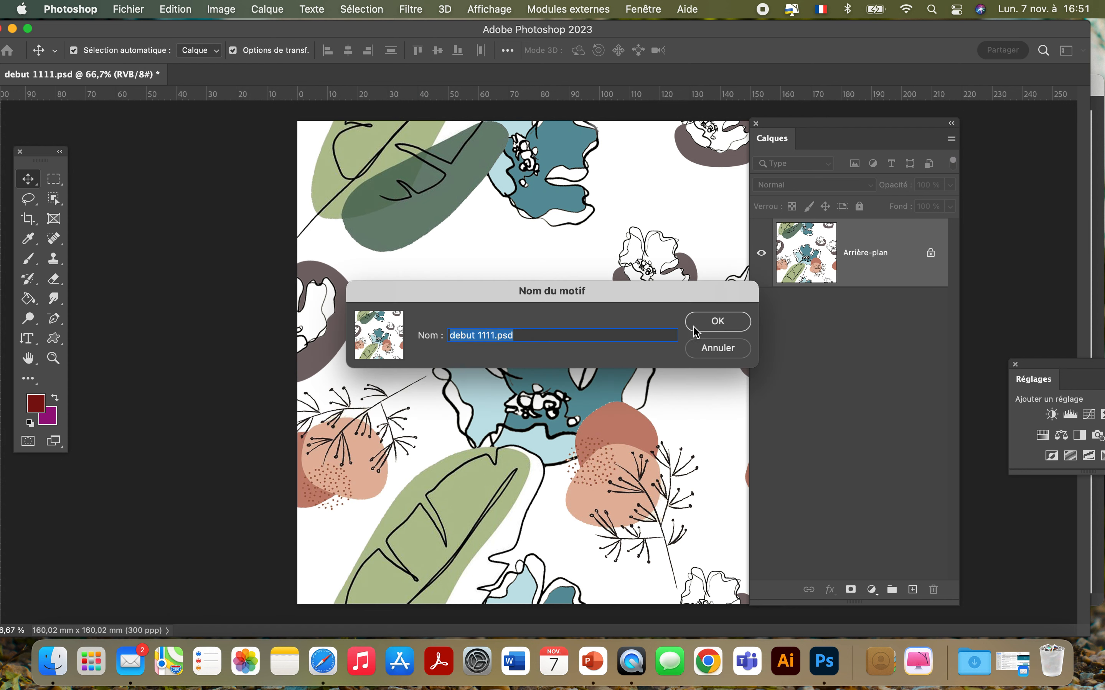
click(495, 337)
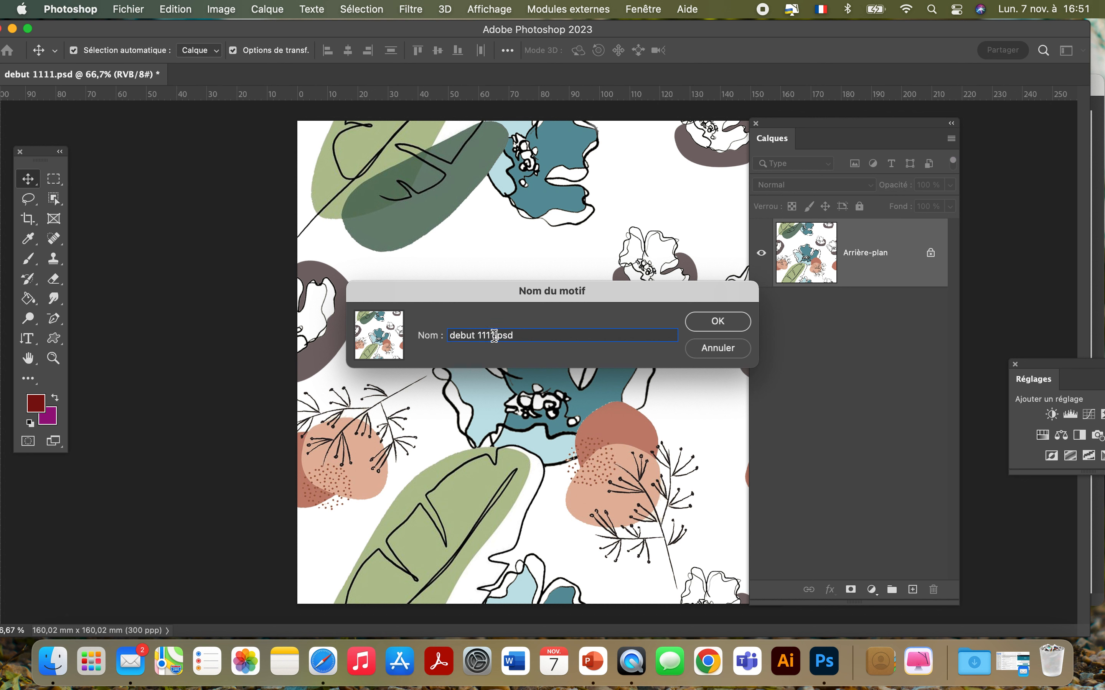
drag(494, 335, 434, 336)
text(essai  2)
click(719, 322)
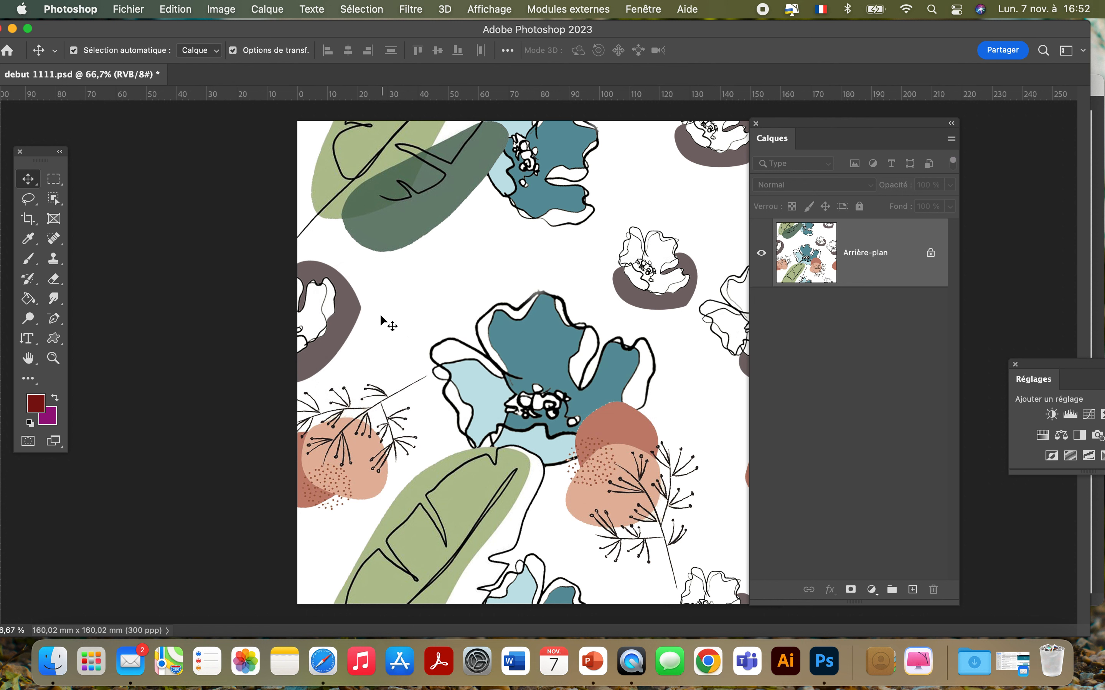
- Create a new A4 document from the international paper preset, 210 × 297 mm at 300 pixels/inch with a white background
drag(828, 129, 970, 138)
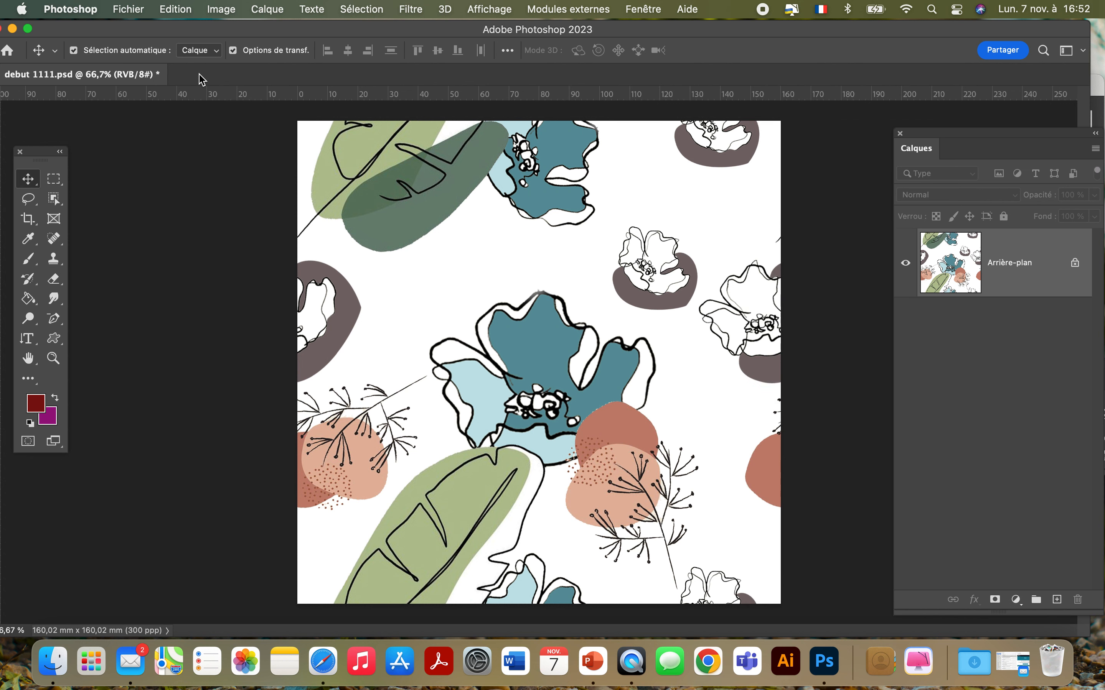
click(139, 10)
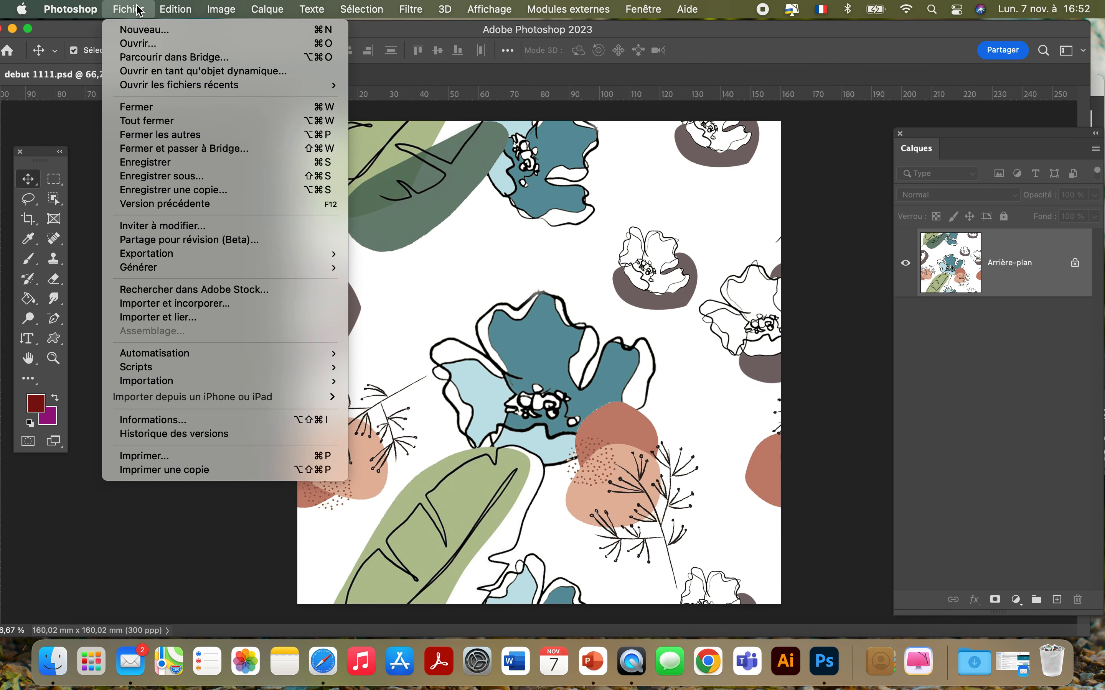
click(132, 32)
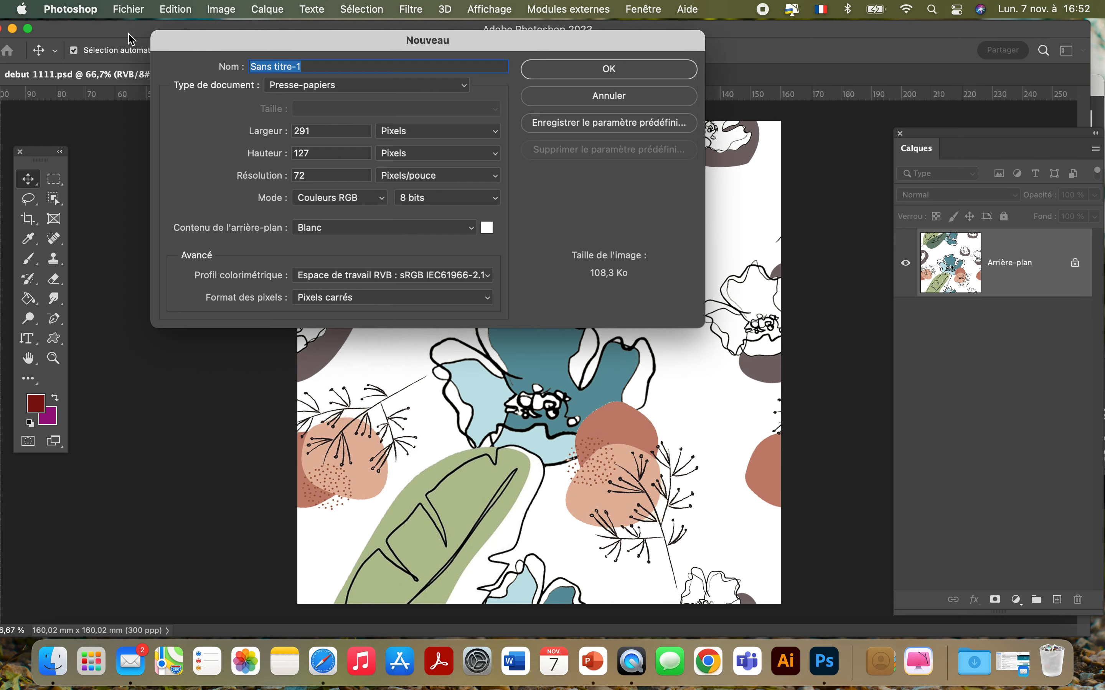
click(311, 88)
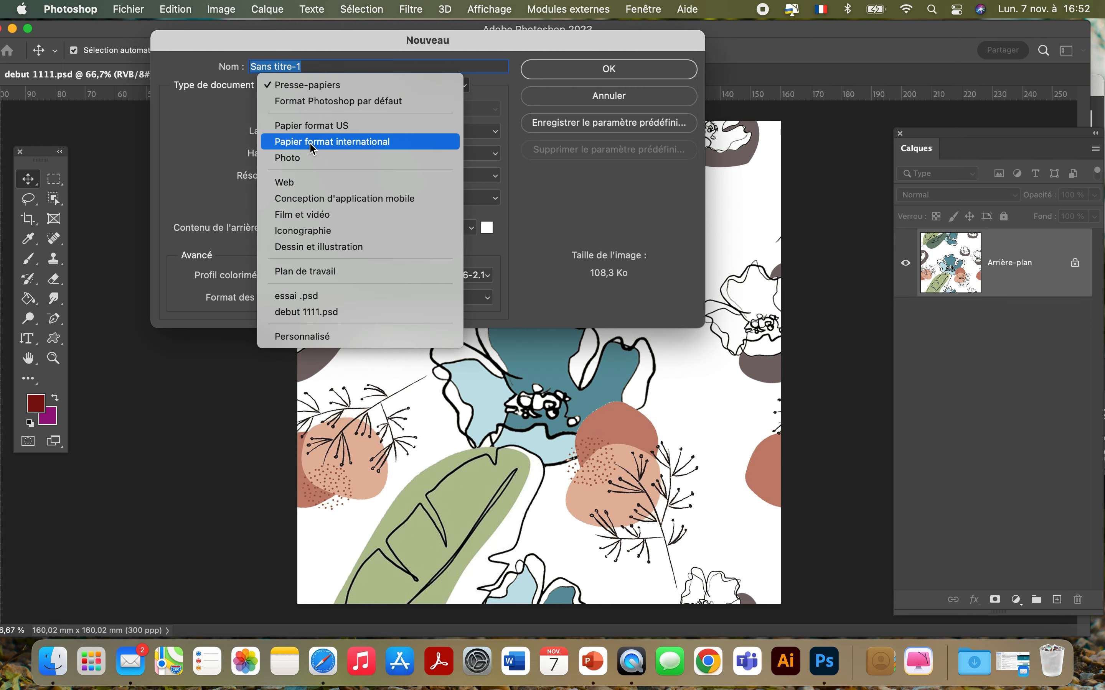
click(310, 142)
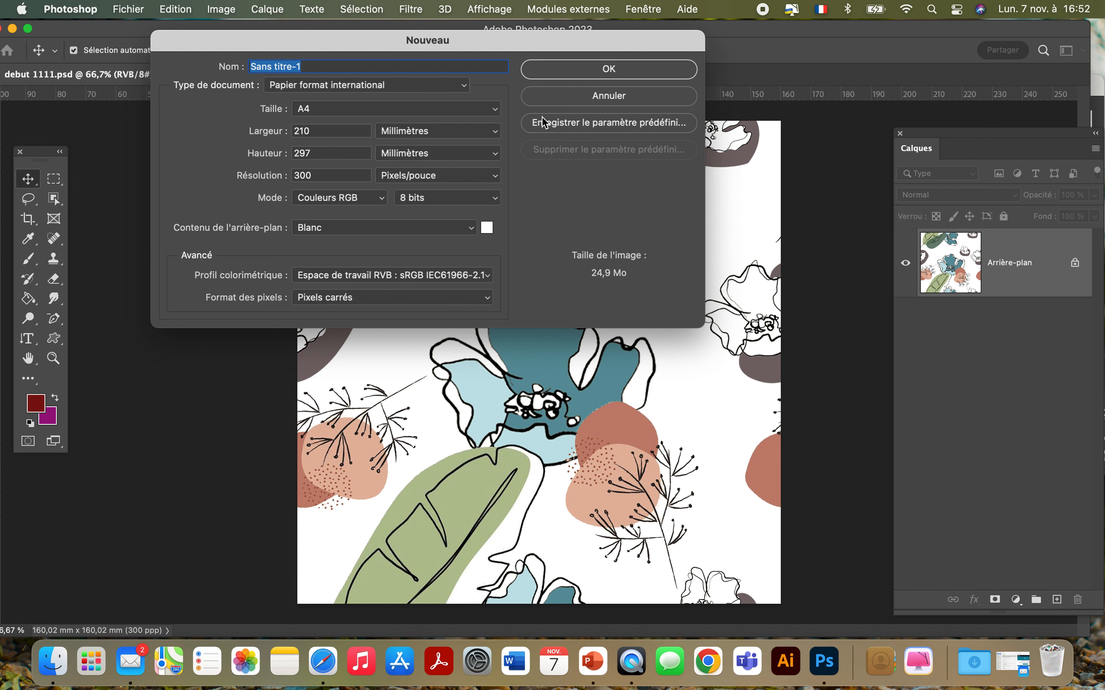
click(620, 71)
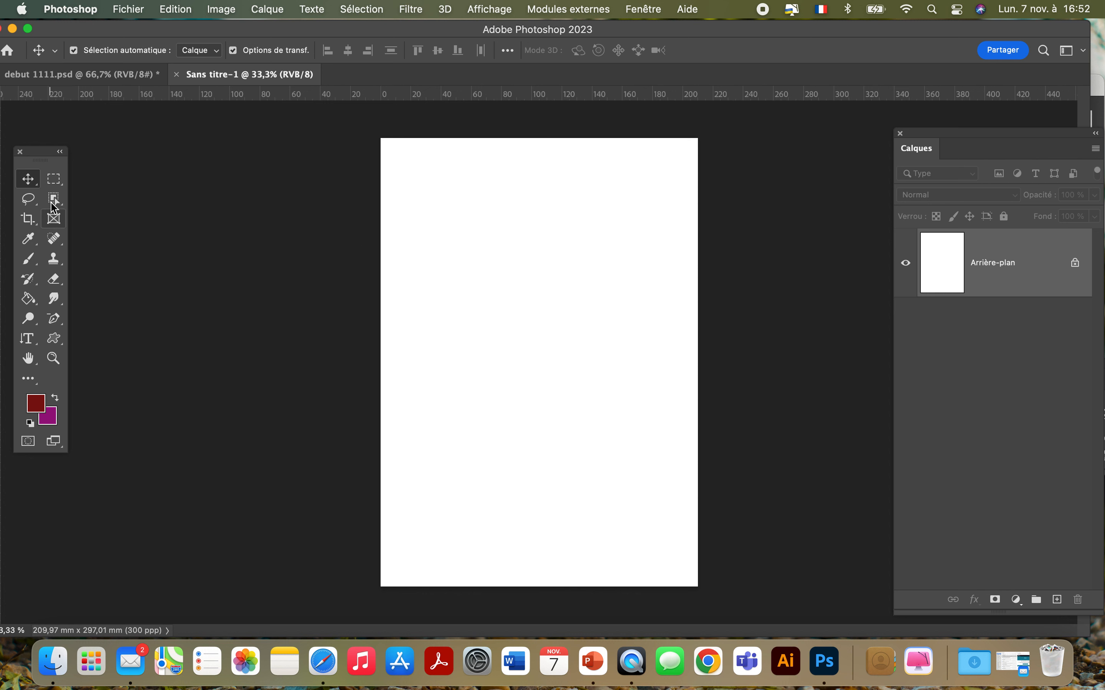
- Select a rectangle about 170 mm wide and 150 mm high in the page's upper half and add a pattern fill layer inside it
click(55, 180)
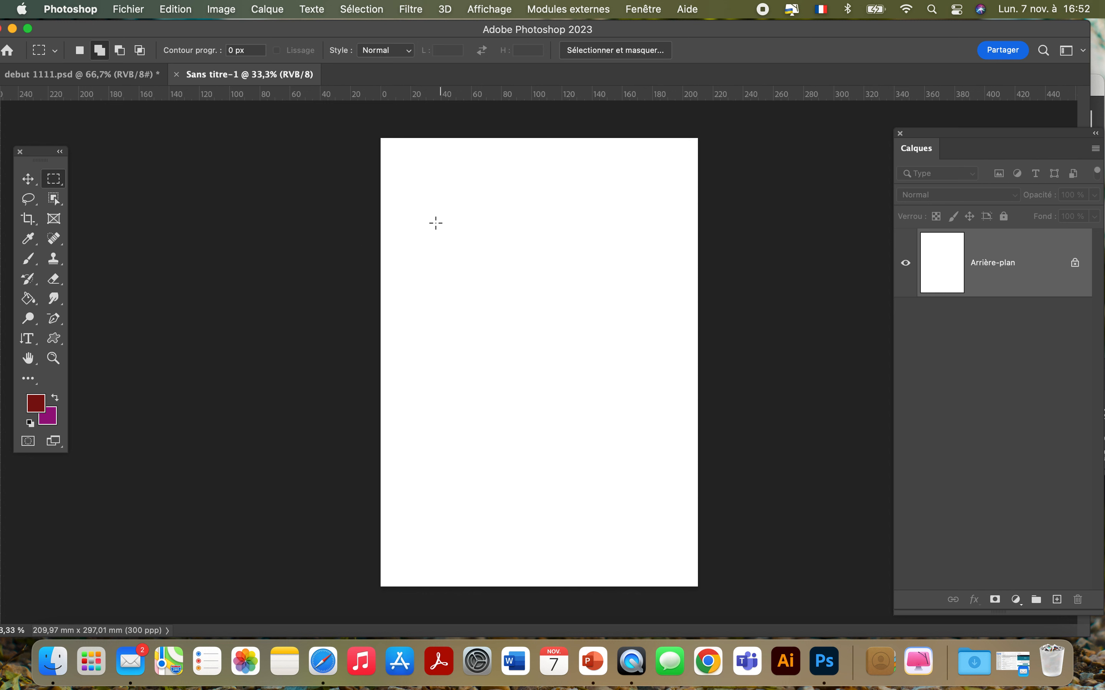
drag(430, 193, 686, 420)
click(175, 10)
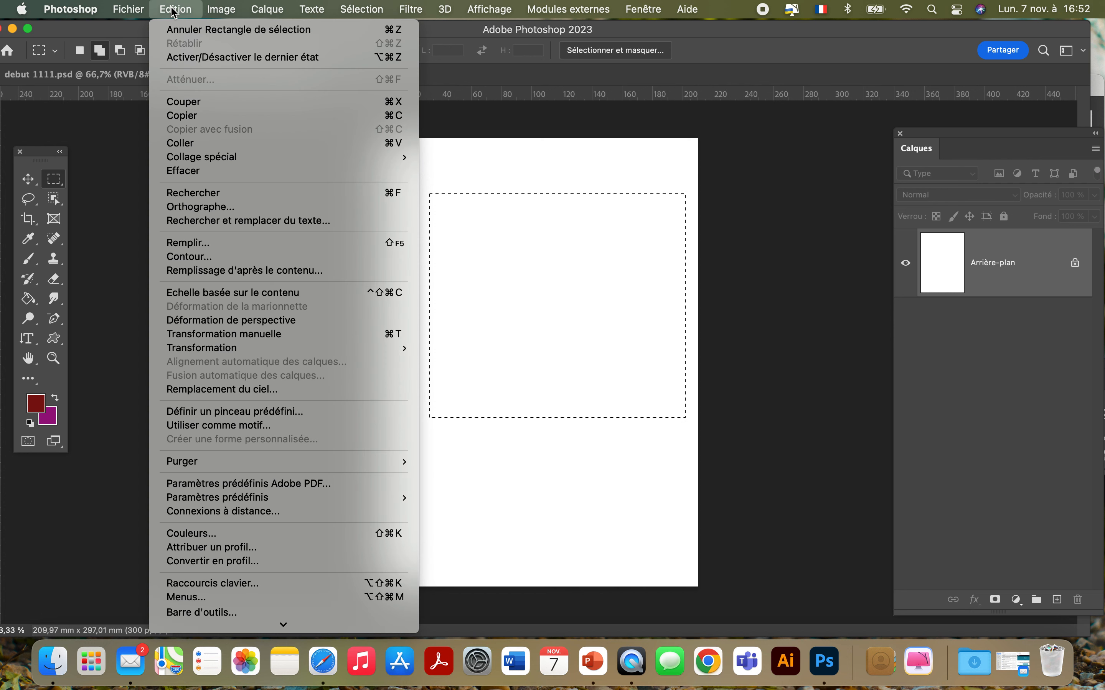
mouse_move(259, 14)
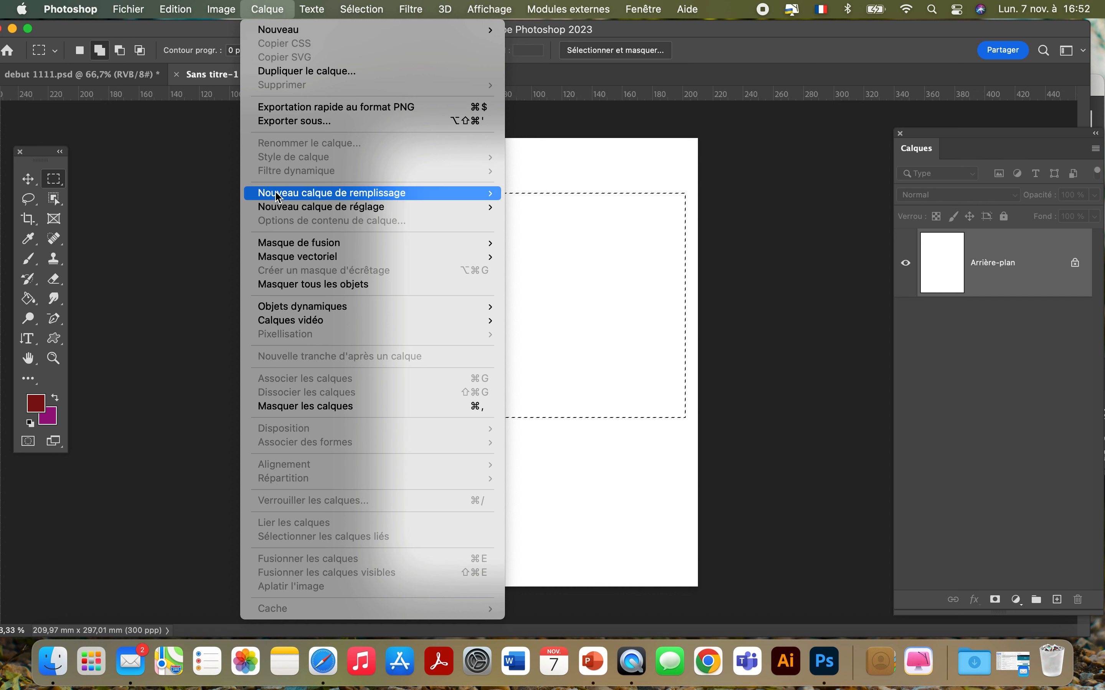
mouse_move(281, 199)
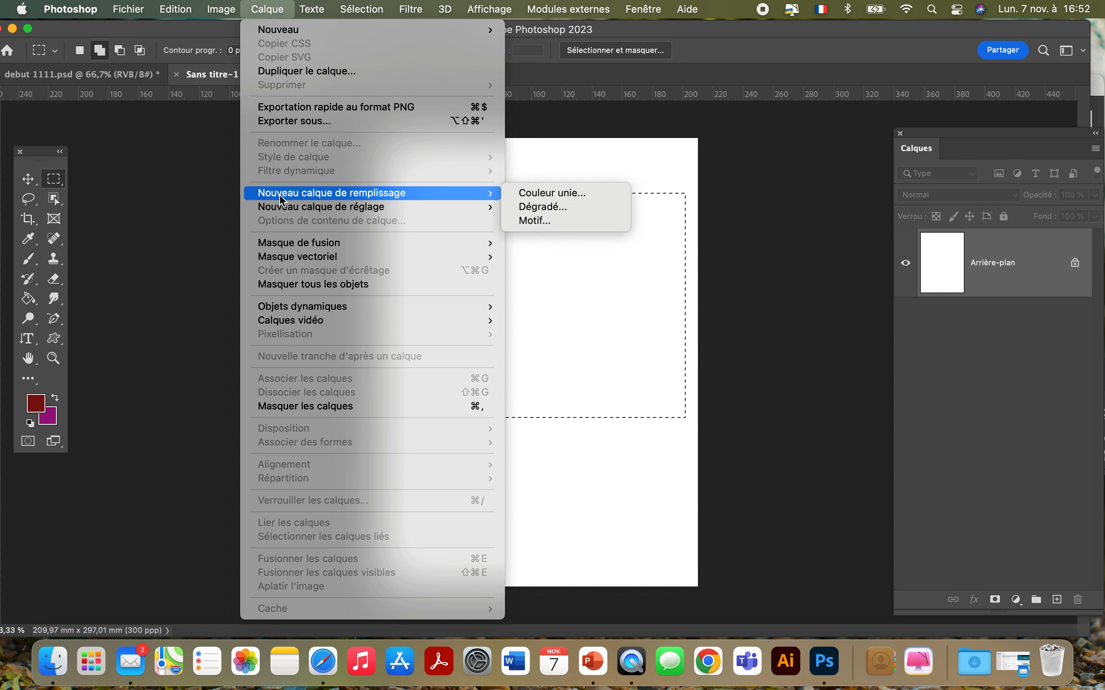
click(529, 220)
click(890, 254)
drag(699, 231, 728, 119)
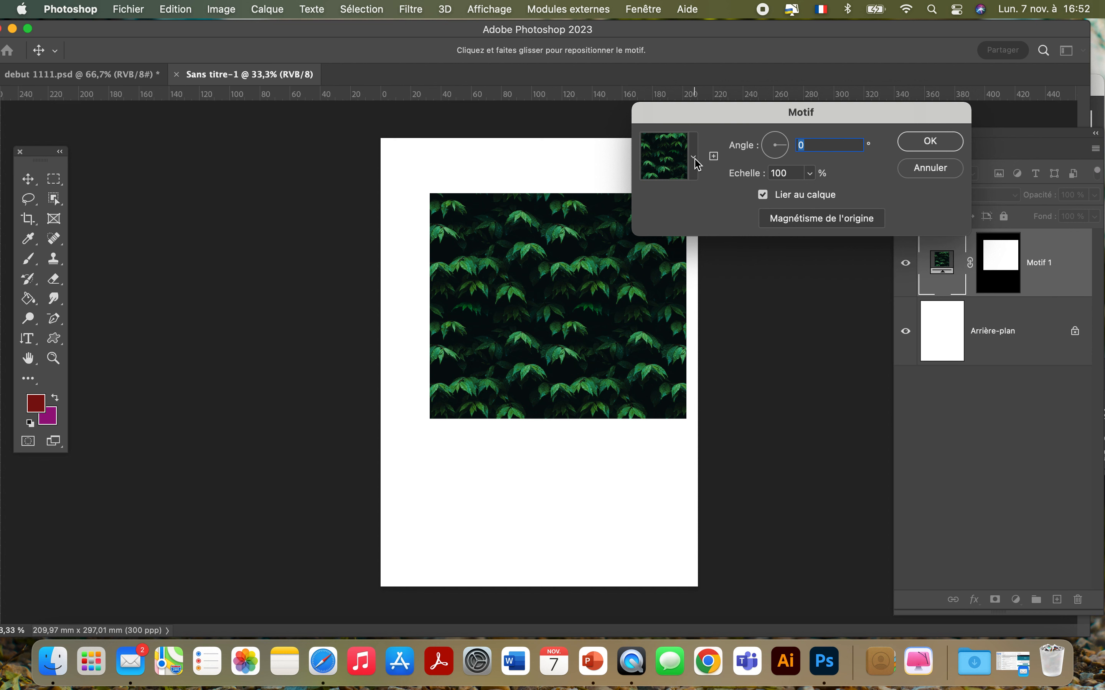
- Choose the newly saved floral pattern, the last swatch in the collection, for the fill layer
click(693, 157)
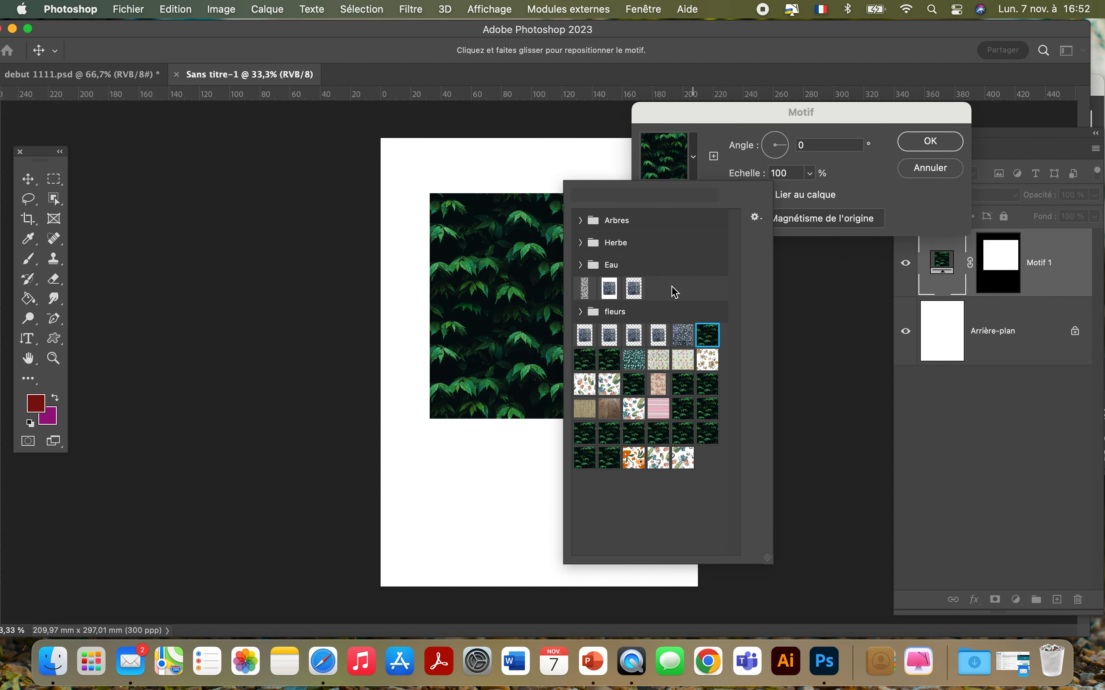
click(686, 464)
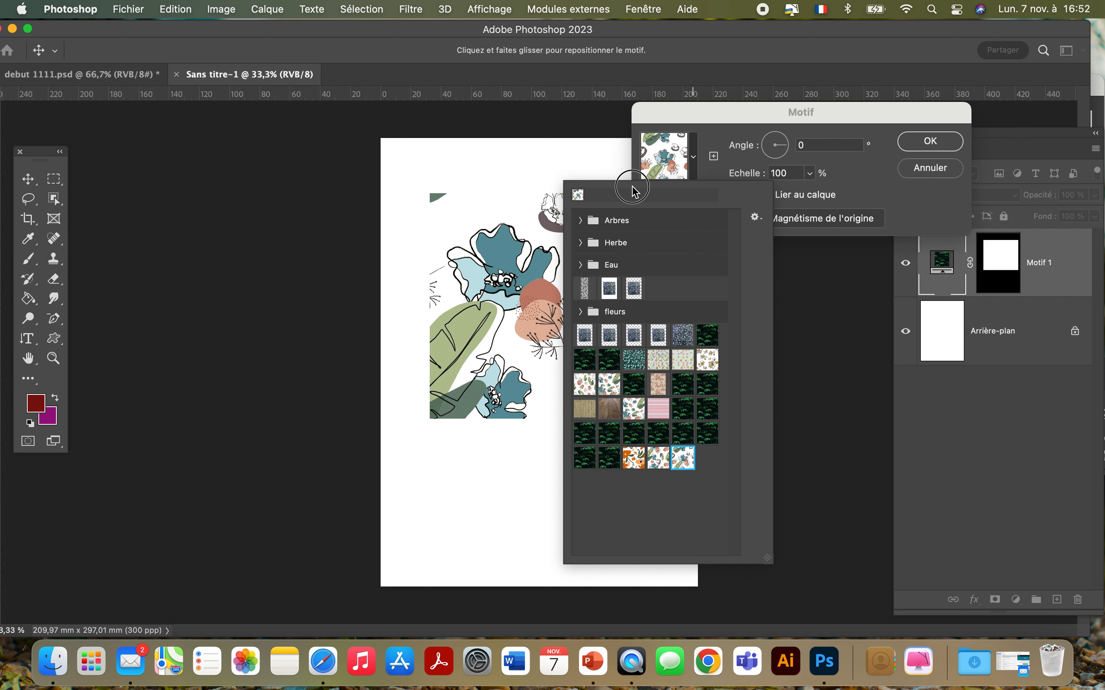
drag(695, 113, 768, 110)
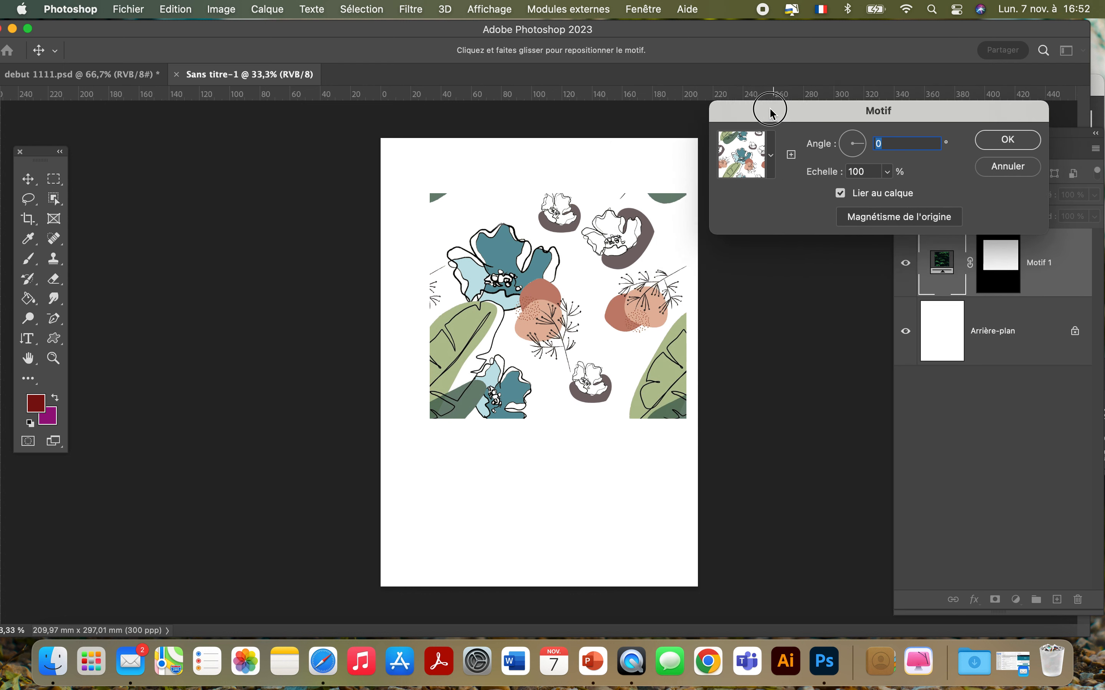
- Set the pattern fill's scale to 23 % and shift the filled rectangle slightly left and down on the page
click(884, 172)
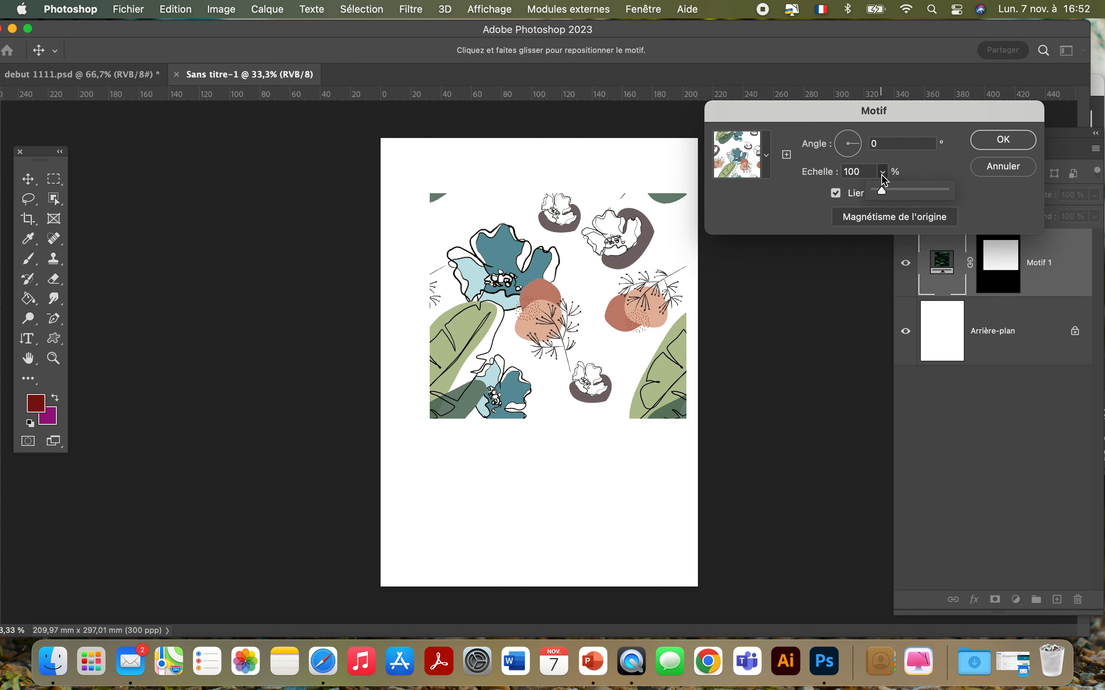
drag(878, 190, 880, 196)
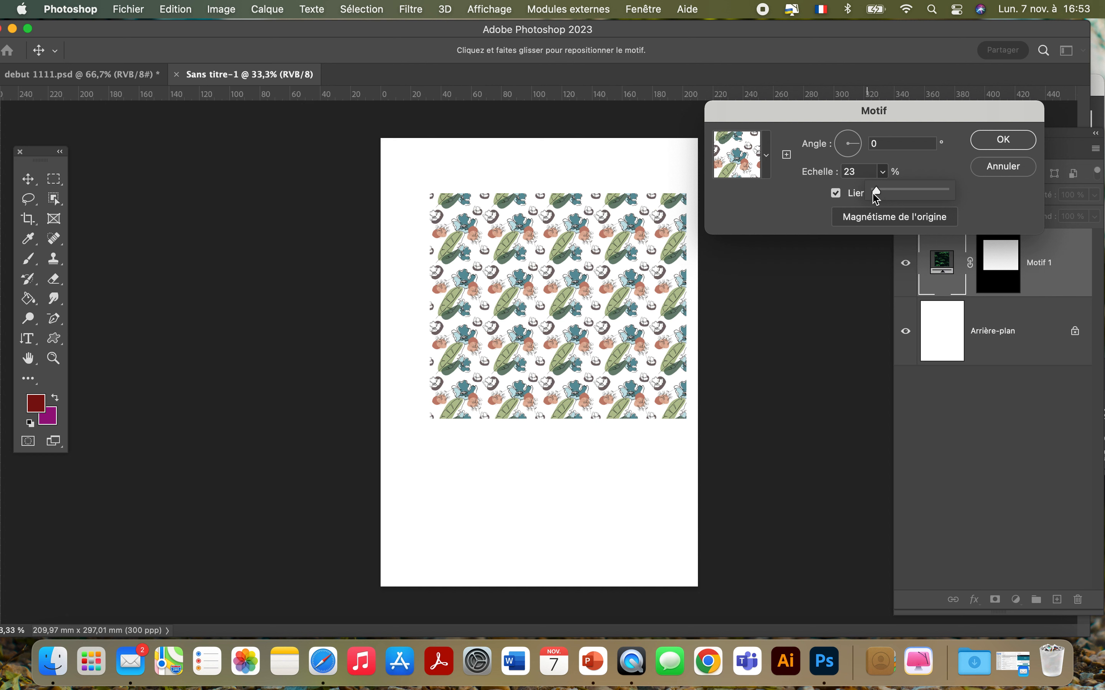
drag(880, 196, 882, 197)
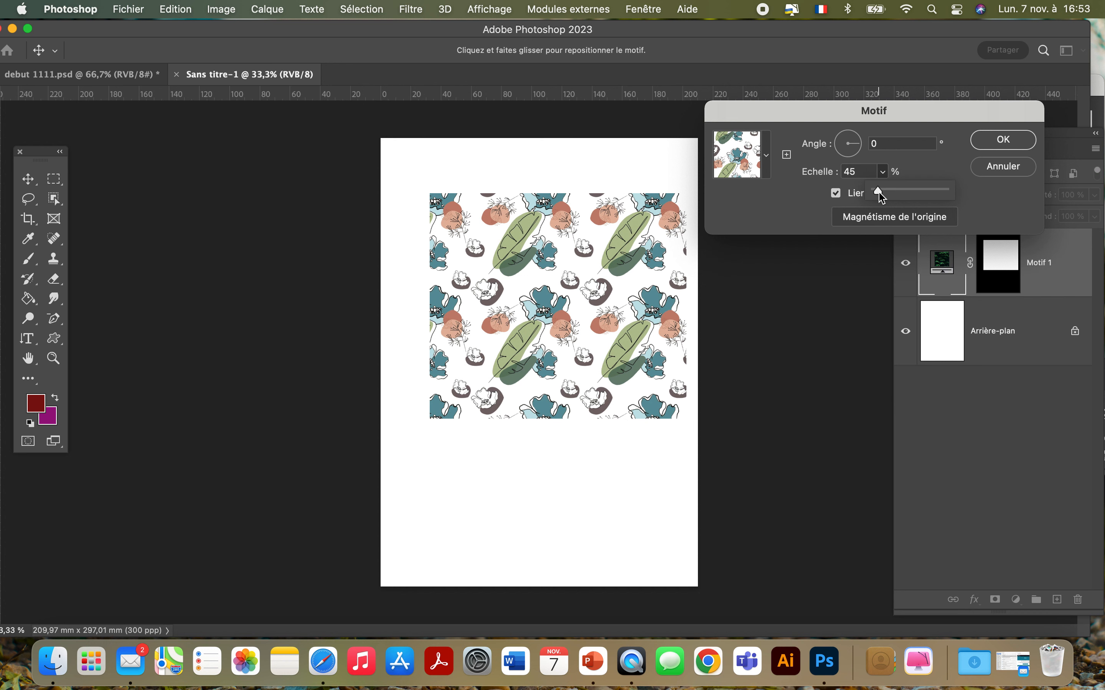
drag(882, 198, 880, 196)
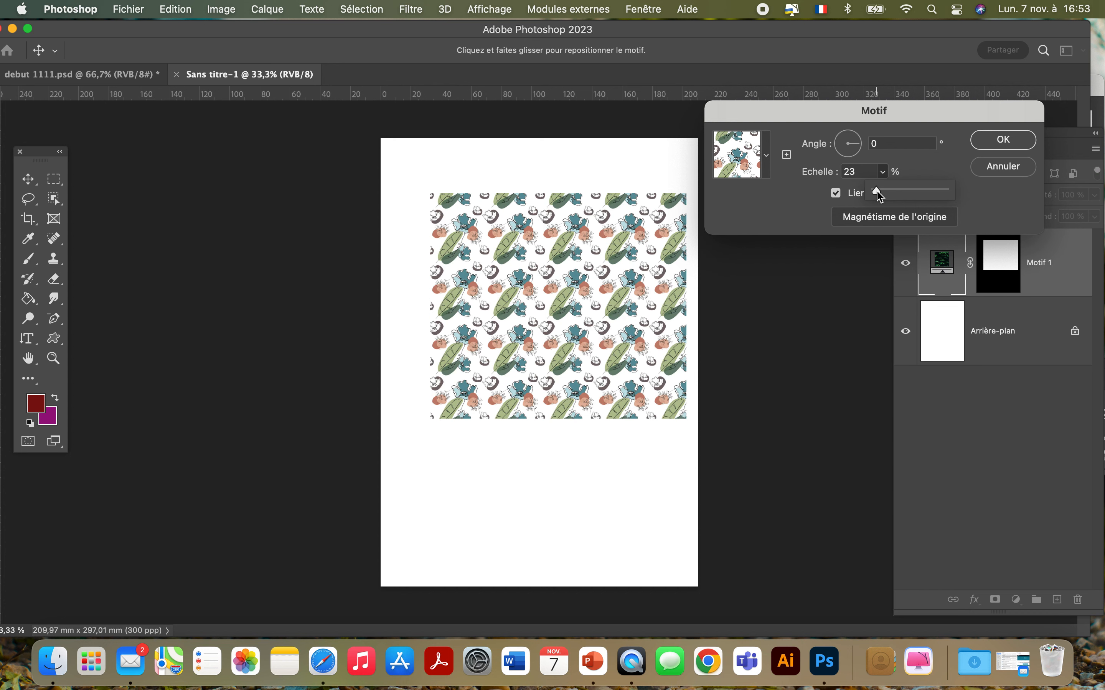
click(1003, 139)
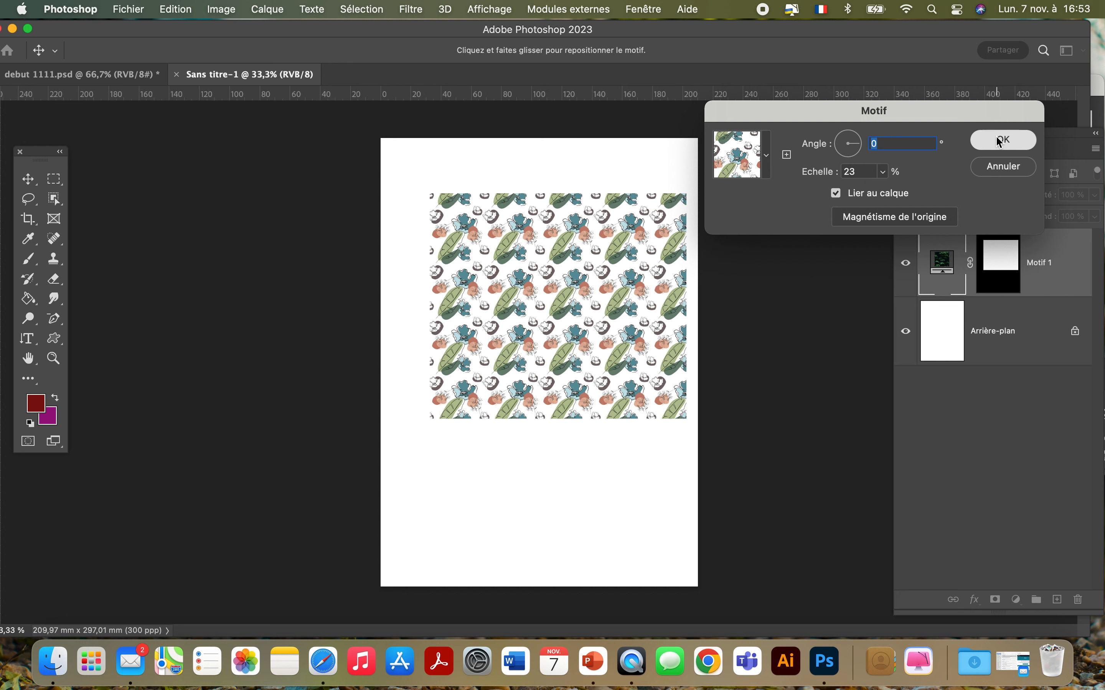
click(28, 179)
mouse_move(502, 281)
mouse_down()
mouse_move(452, 280)
mouse_move(489, 291)
mouse_up()
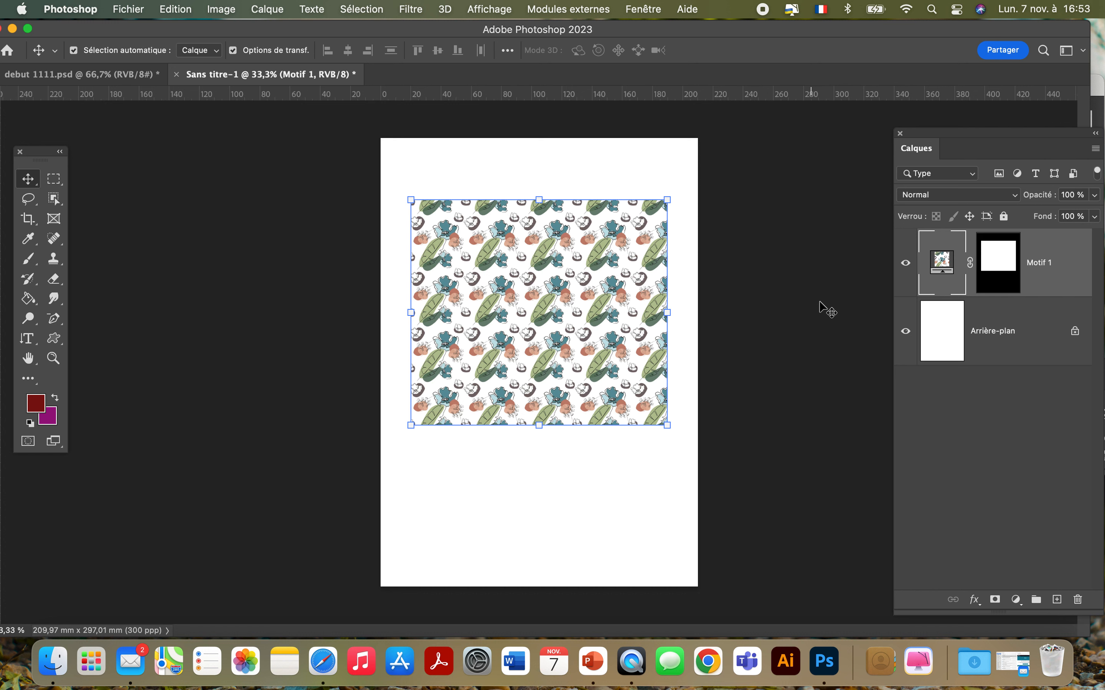